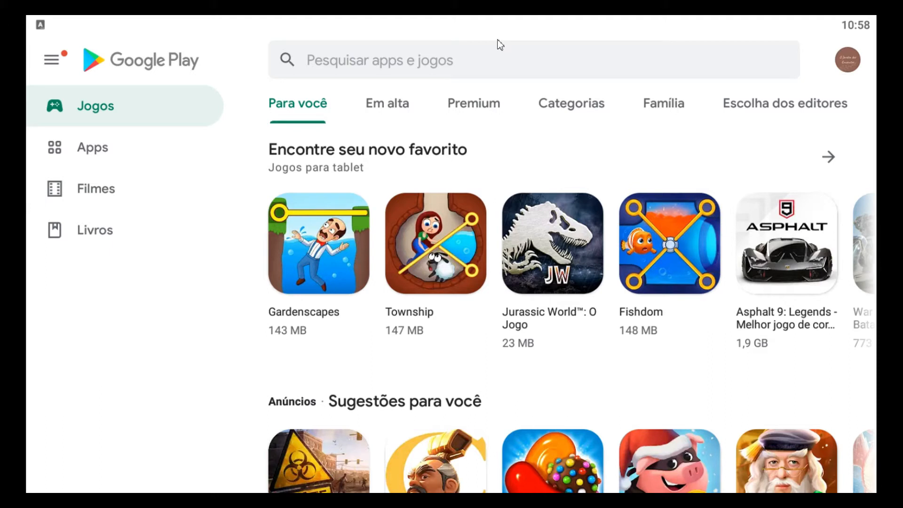
Search the Google Play store for "Pense+ Enem".
click(384, 57)
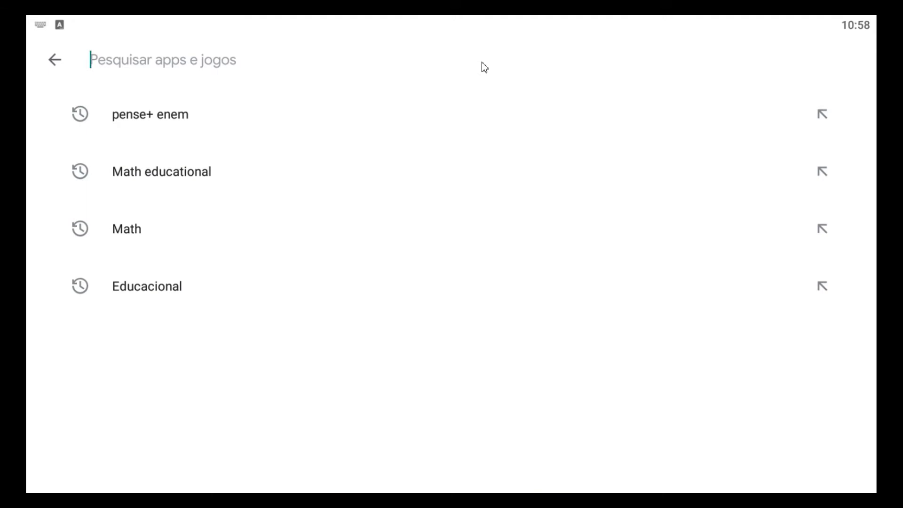
text(Pense)
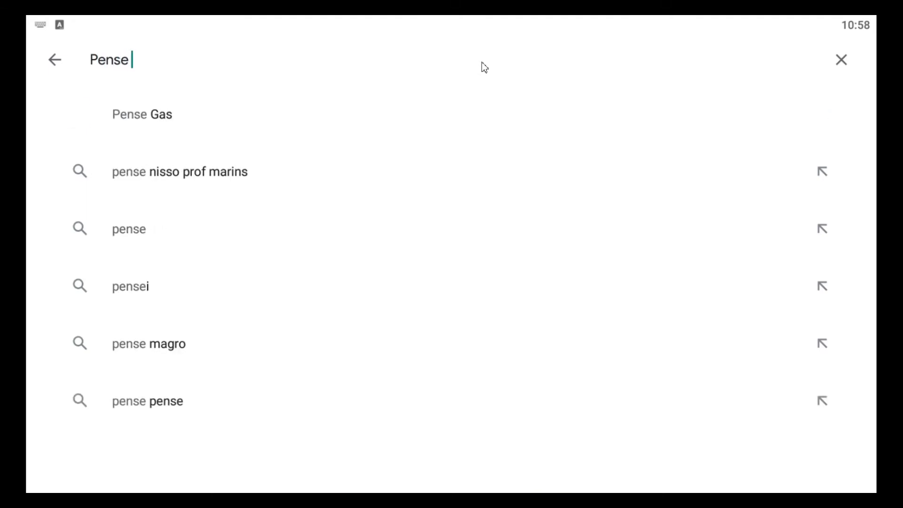
text(+ Enem)
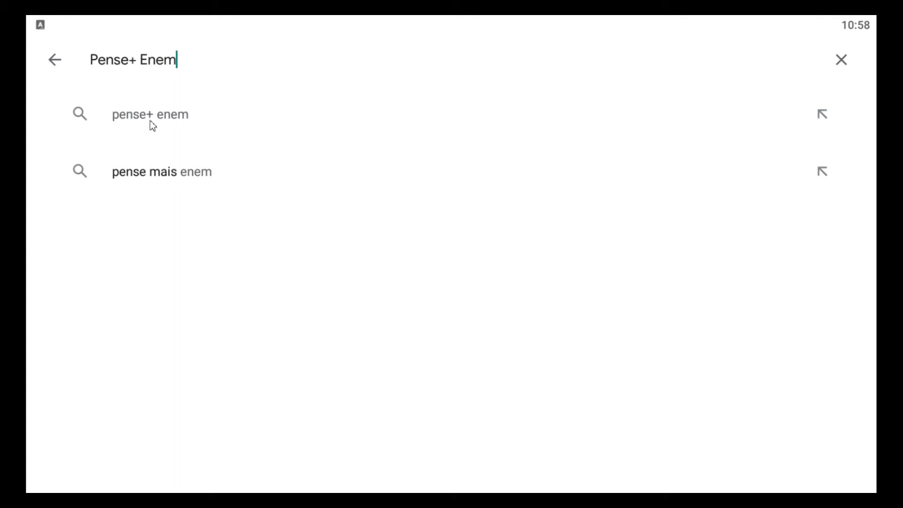
click(151, 120)
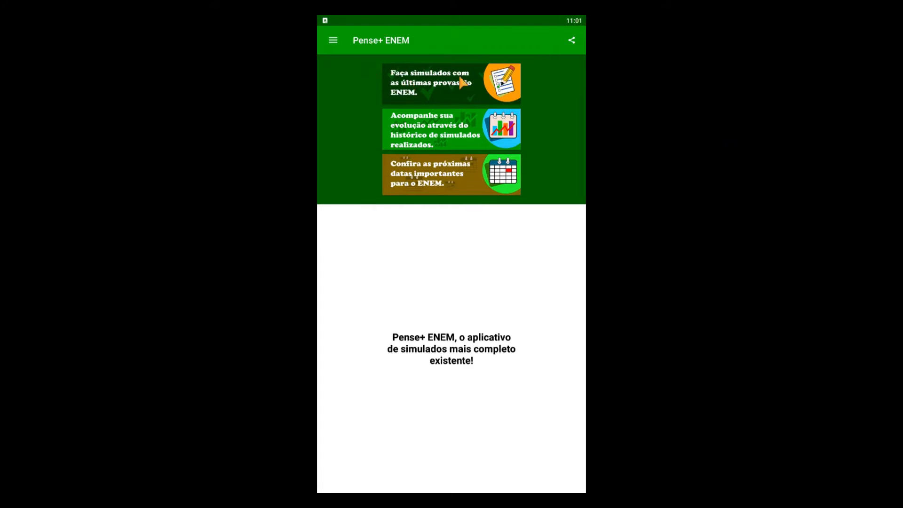
Start a practice exam in Pense+ ENEM for the 2010 contest year, limited to the Matemática subject.
click(433, 93)
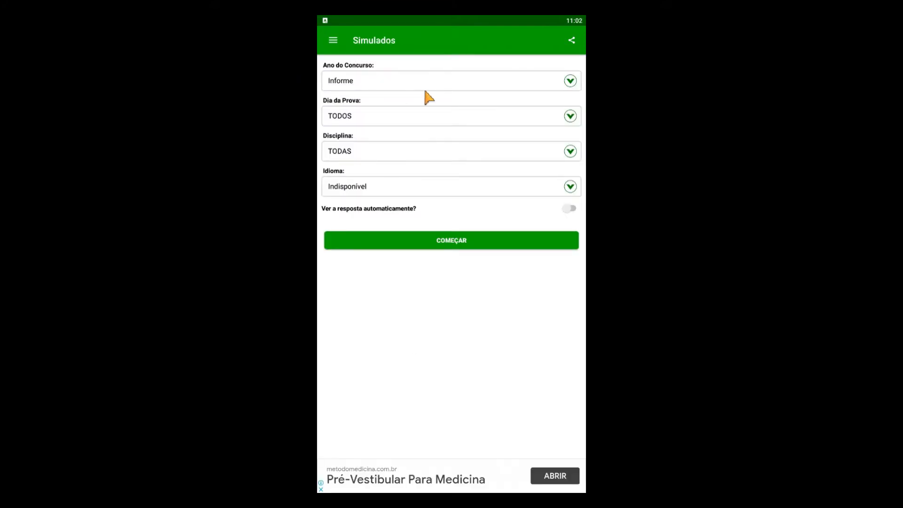
click(395, 80)
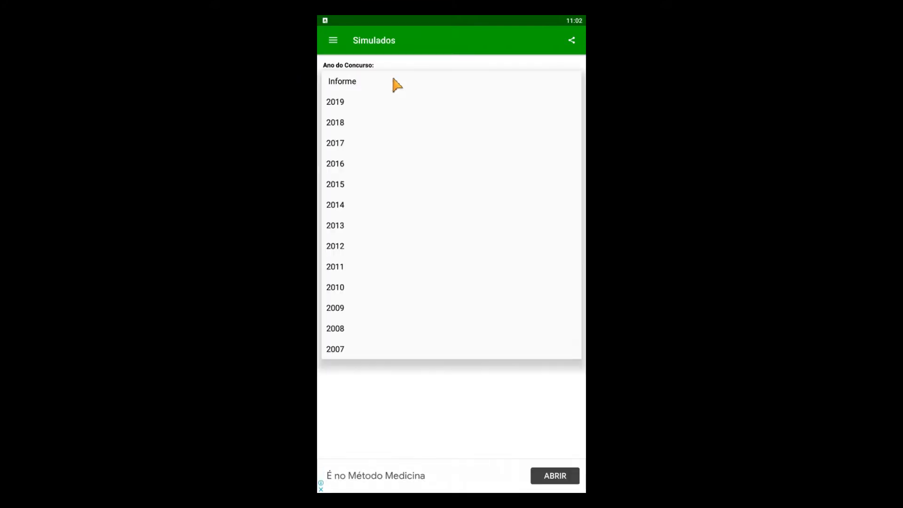
click(335, 288)
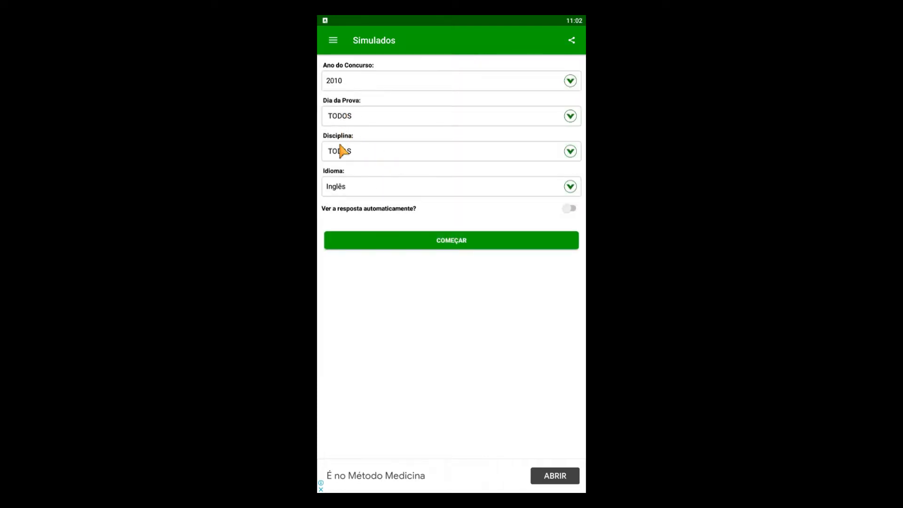
click(340, 158)
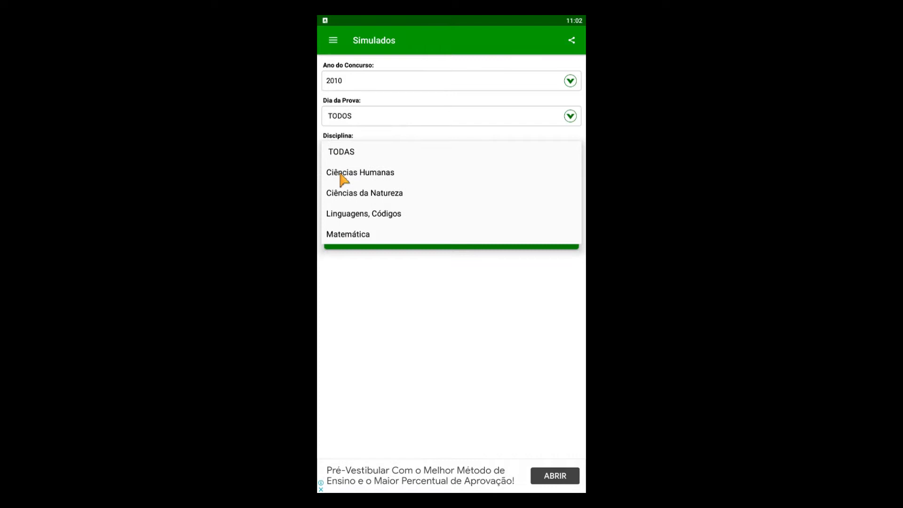
click(353, 239)
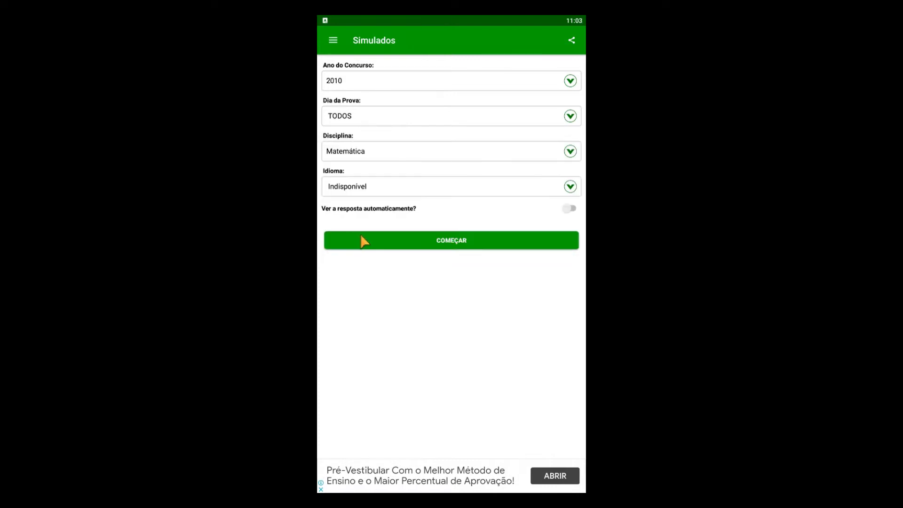
click(392, 248)
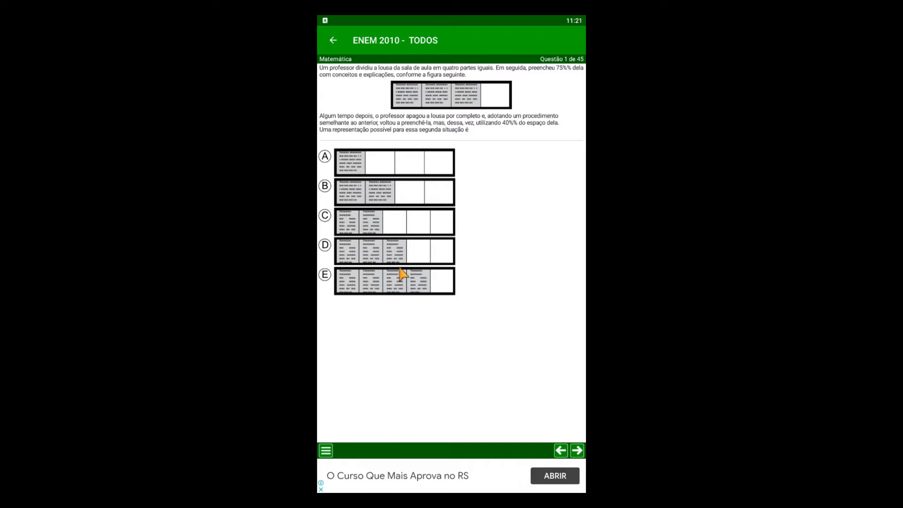
Switch to Bloco de Notas and write the rule of three for question 1 as "5 - 100%" and "2 - x".
click(447, 499)
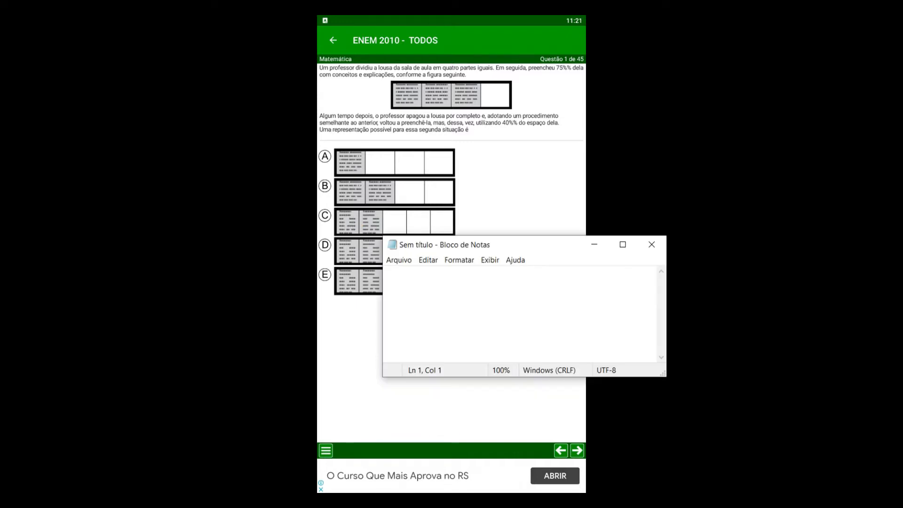
text(5 - 100)
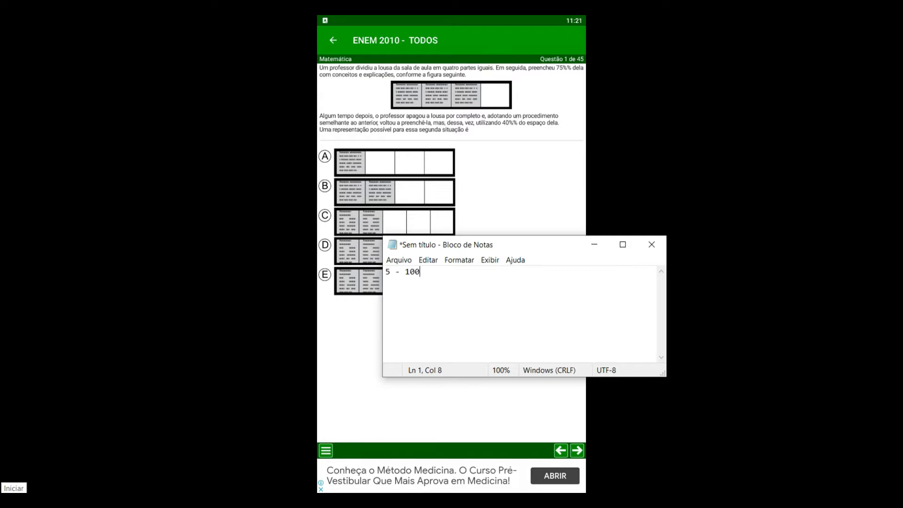
text(%)
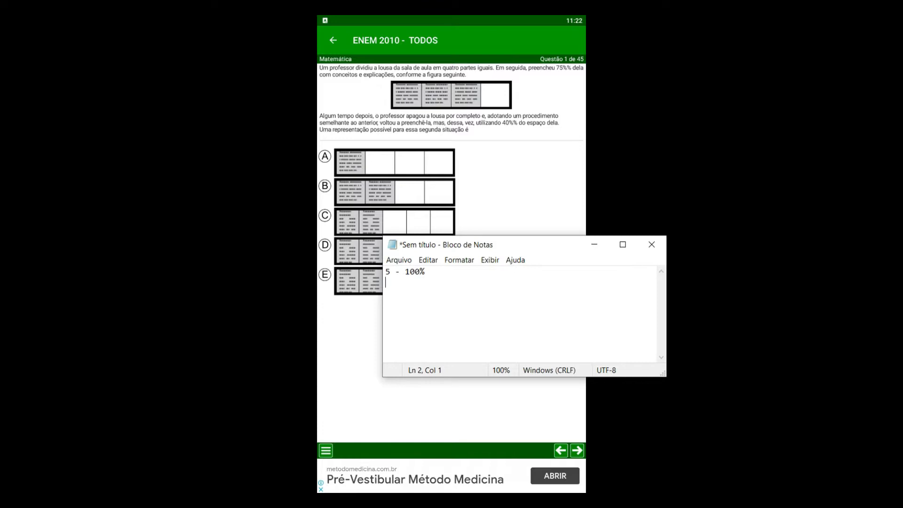
text( 2 -)
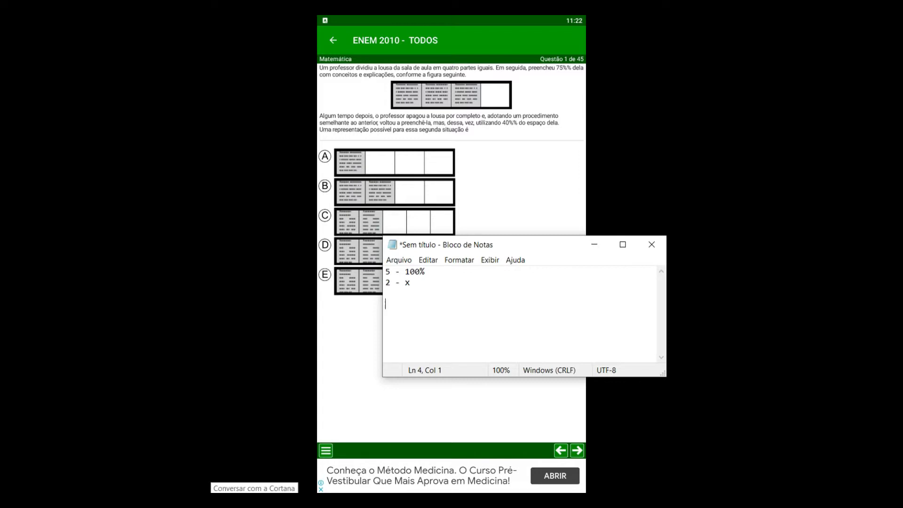
Write the equation "5x = 2 100" under the proportion and solve it for x.
text(= )
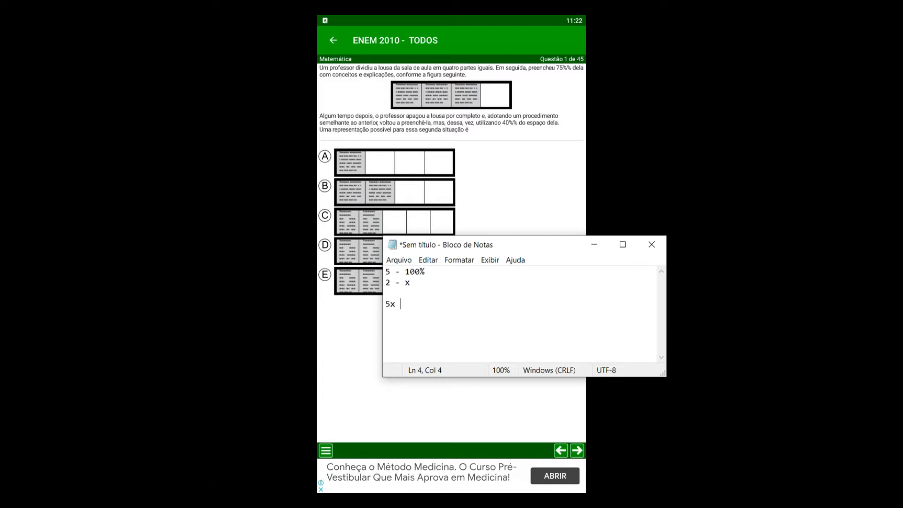
text(2 100)
key(Return)
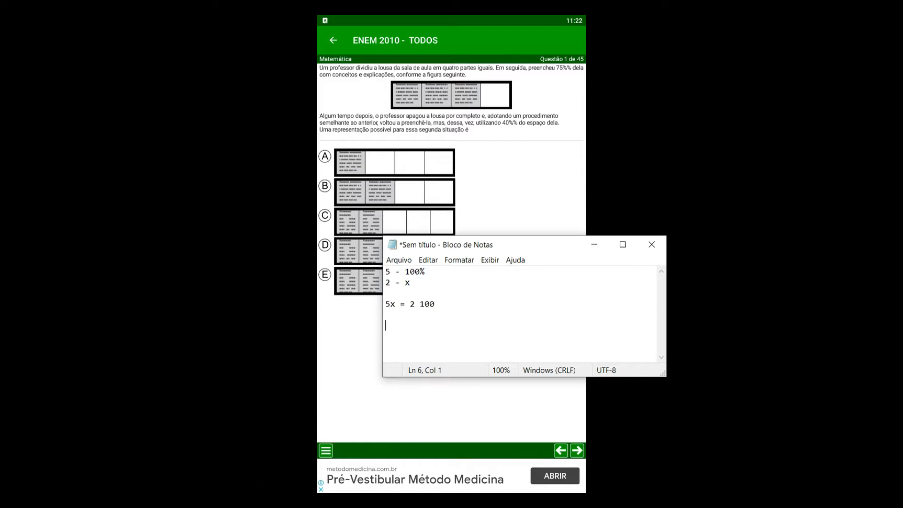
text(x= 2)
text(=4)
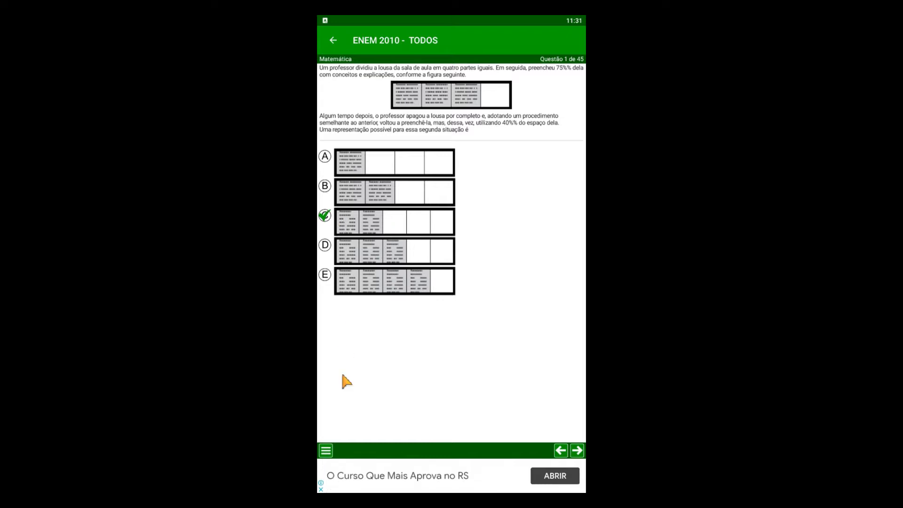
Check the answer to question 1 with alternative C marked and again with alternative B marked.
click(325, 451)
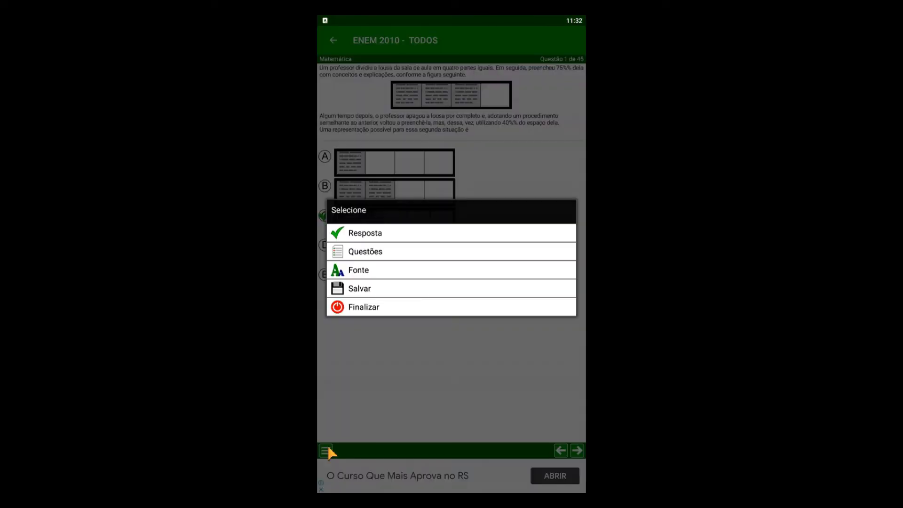
click(358, 237)
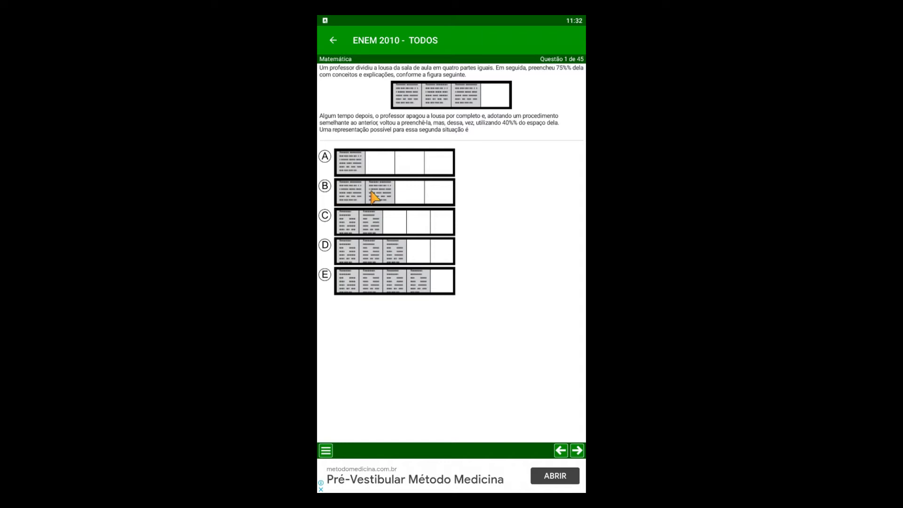
click(326, 450)
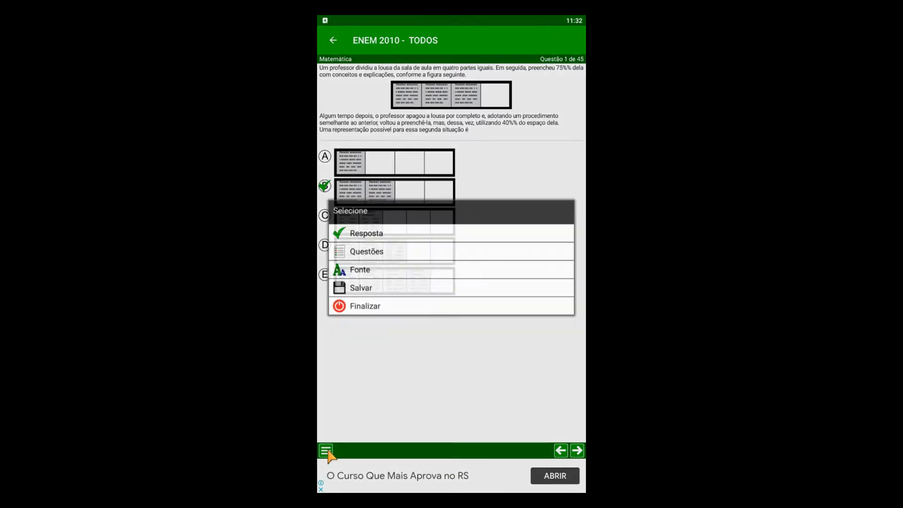
click(359, 233)
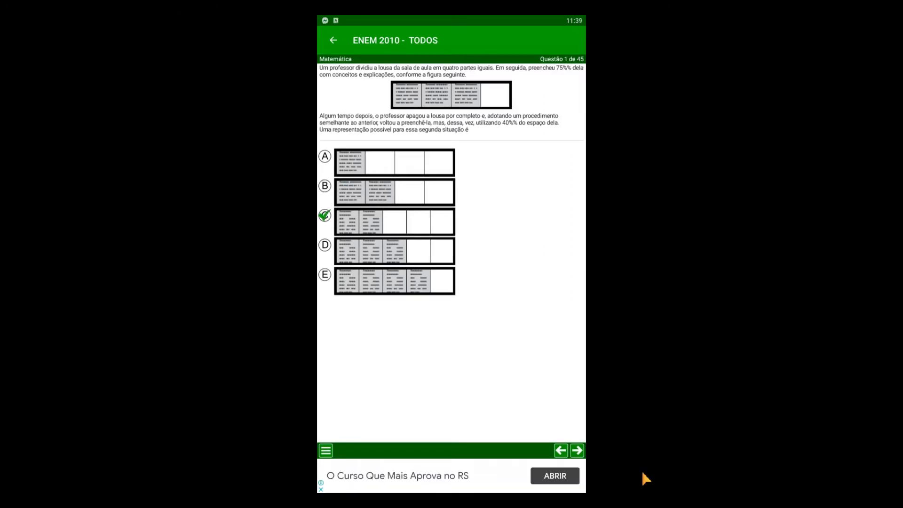
Advance to question 2 and note its diameters in Bloco de Notas as "42m 2,1cm", converted below to "4200cm 2,1cm".
click(578, 451)
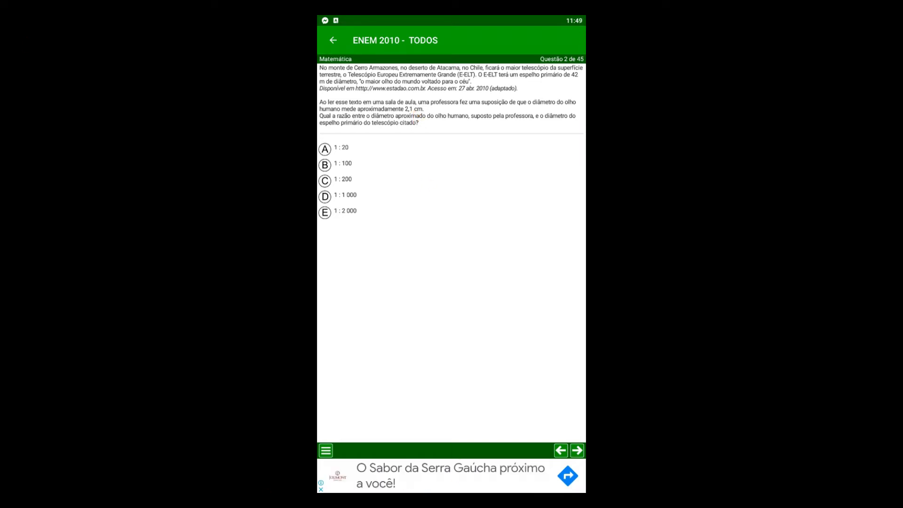
key(alt+Tab)
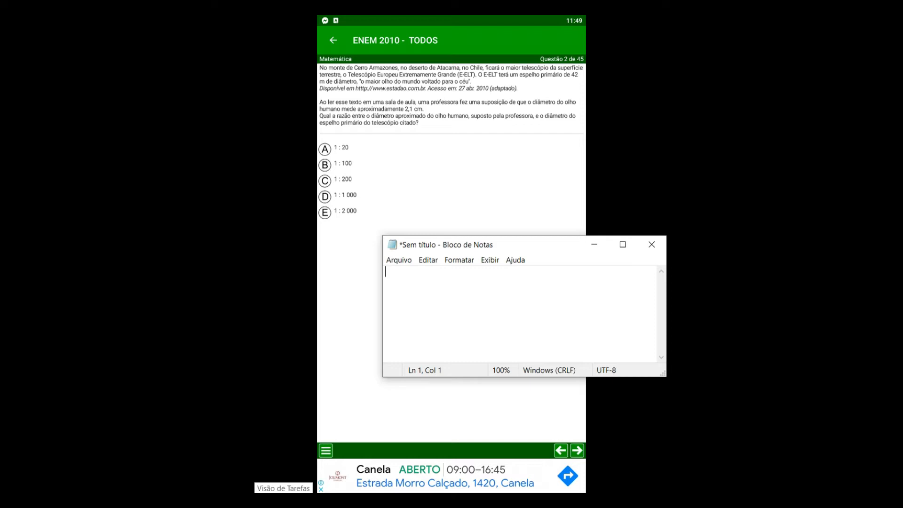
text(42m  2,1)
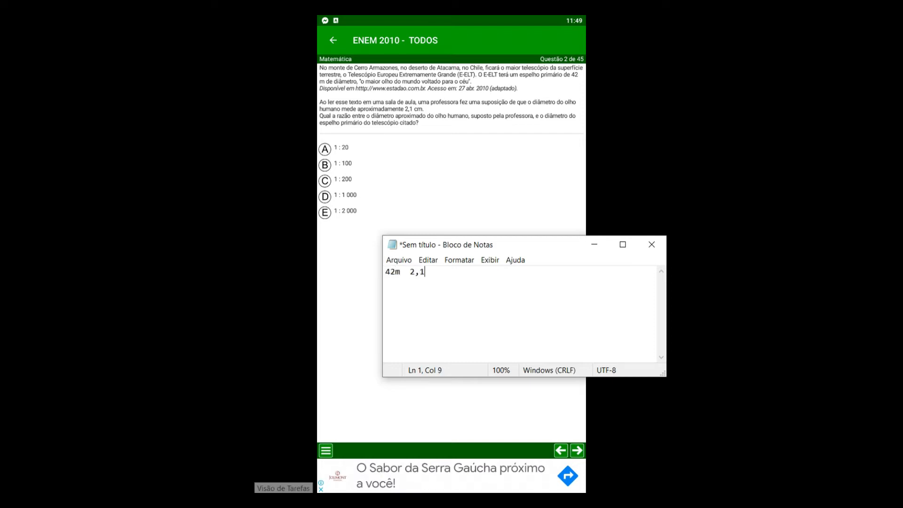
text(cm)
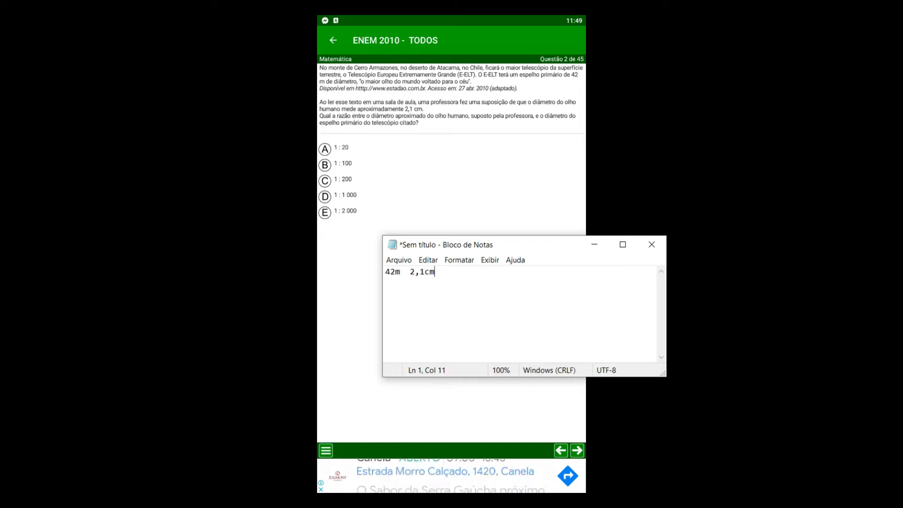
key(Return)
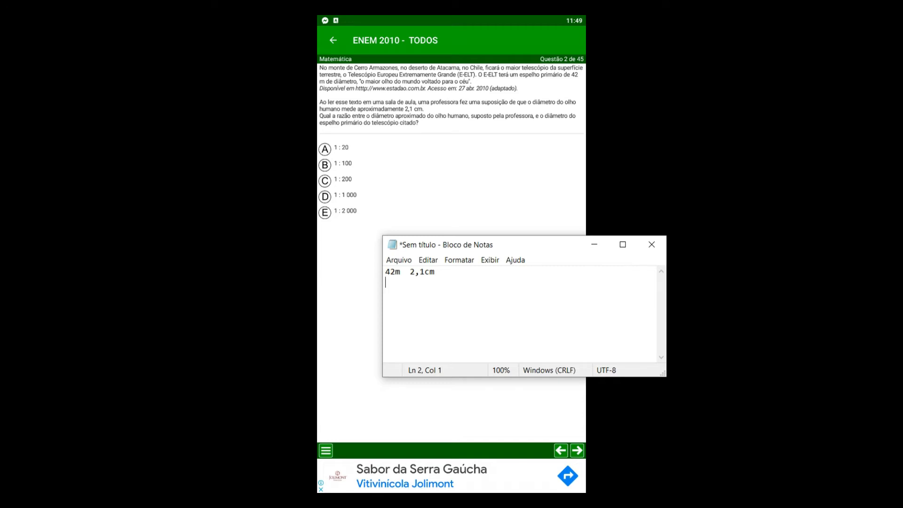
text(4200cm)
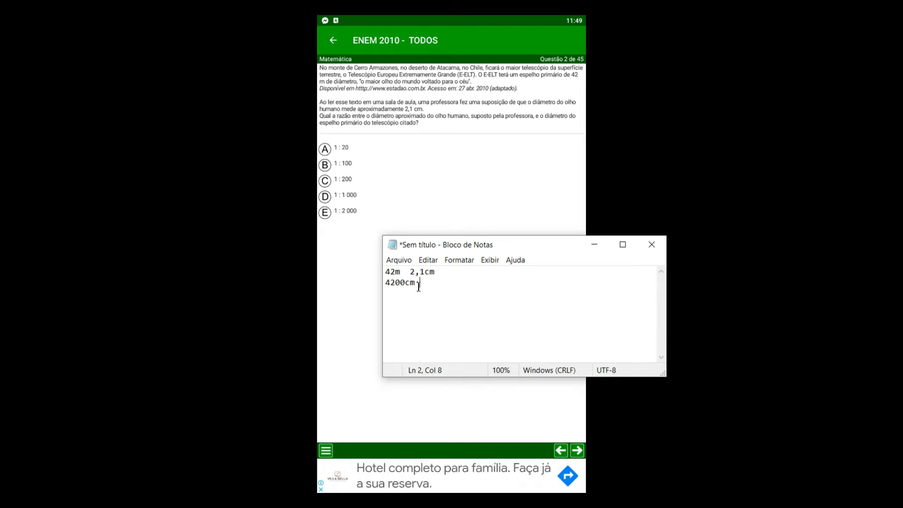
text(2,1cm)
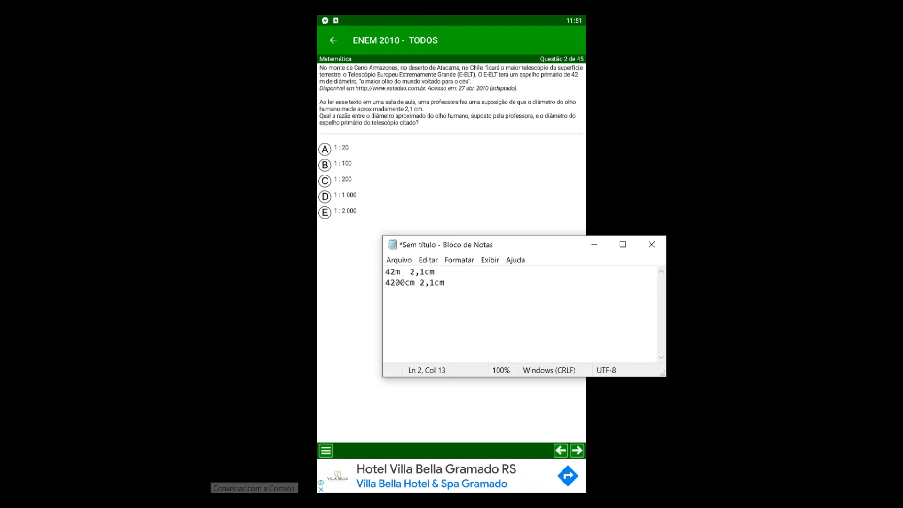
Set up the division "4200 |2,1" below the measurements and rewrite it without decimals as "42000 |21".
key(Return)
text(4200 |)
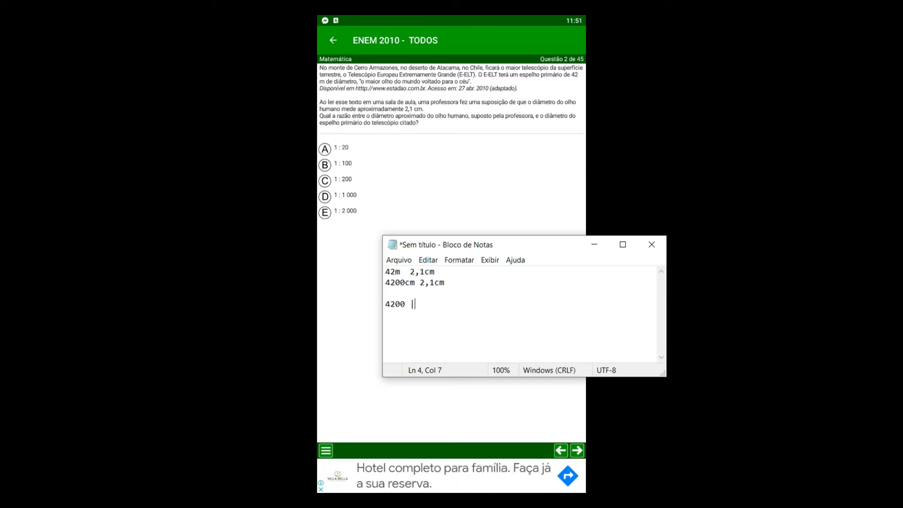
text( 2,1)
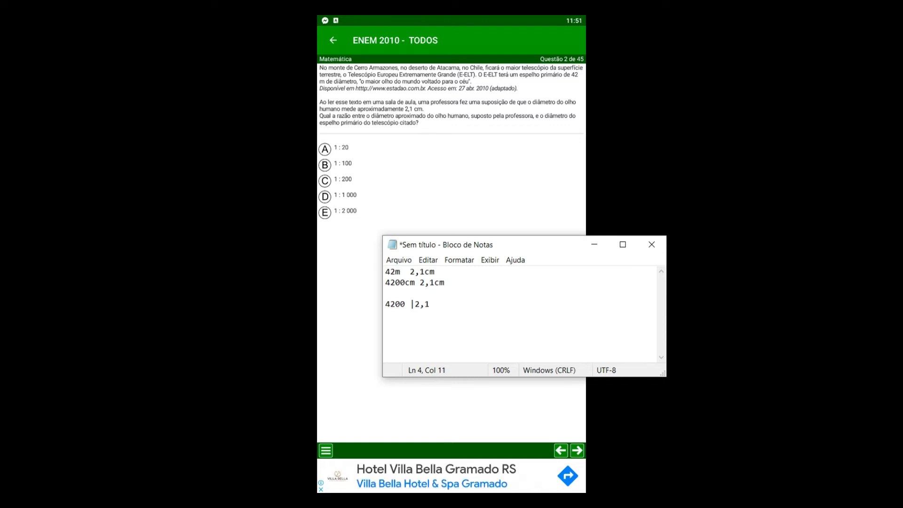
key(Return)
key(Return)
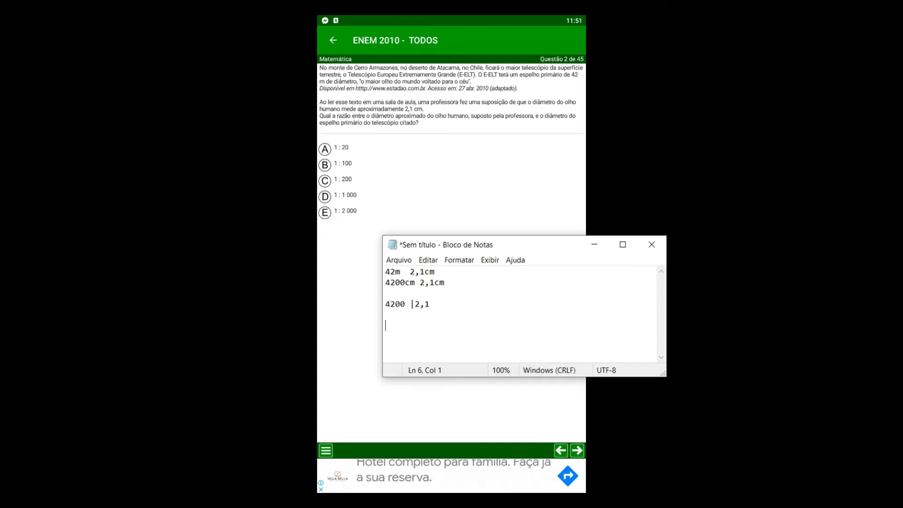
text(42)
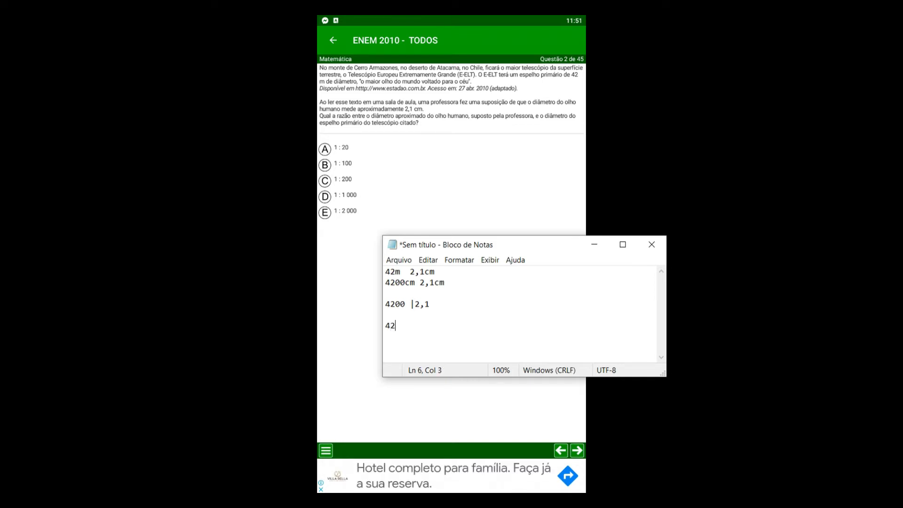
text(000 |21)
Work out the division of 42000 by 21, writing 2000 under the divisor and 42 and 0 below the dividend.
key(Return)
key(Return)
key(BackSpace)
key(BackSpace)
key(Return)
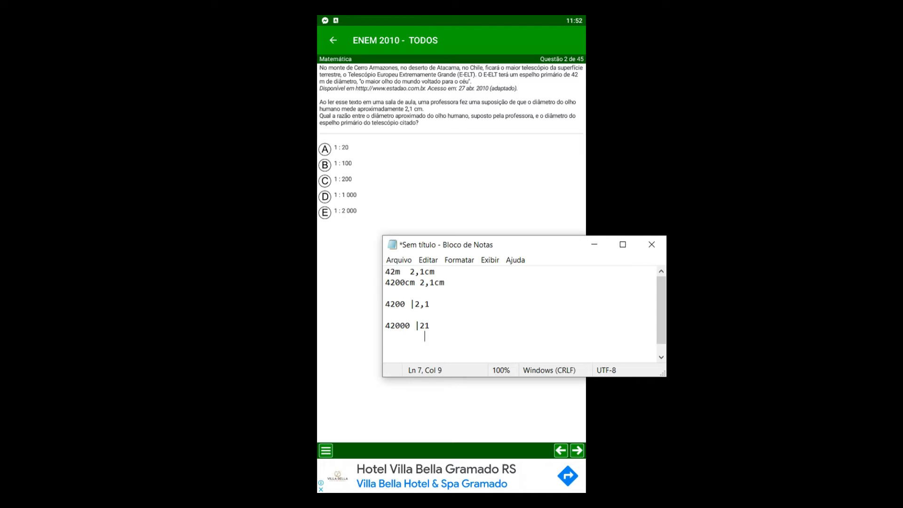
text(2)
key(Return)
text(42)
key(Return)
text(0)
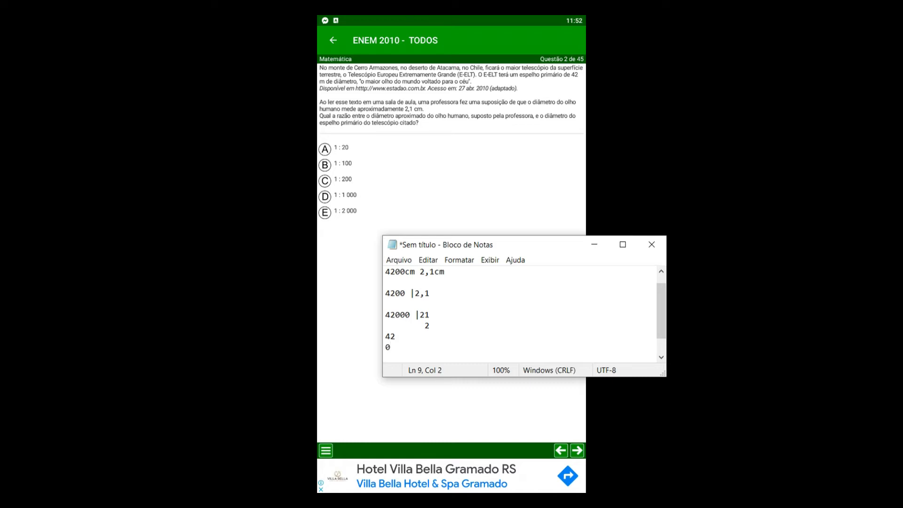
click(440, 331)
text(000)
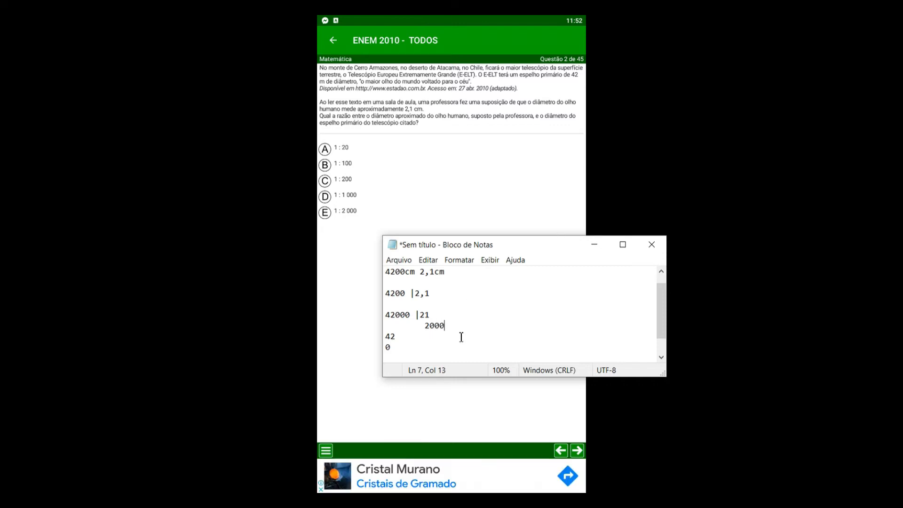
Mark alternative E, 1 : 2 000, for question 2 and finish the practice exam.
click(338, 212)
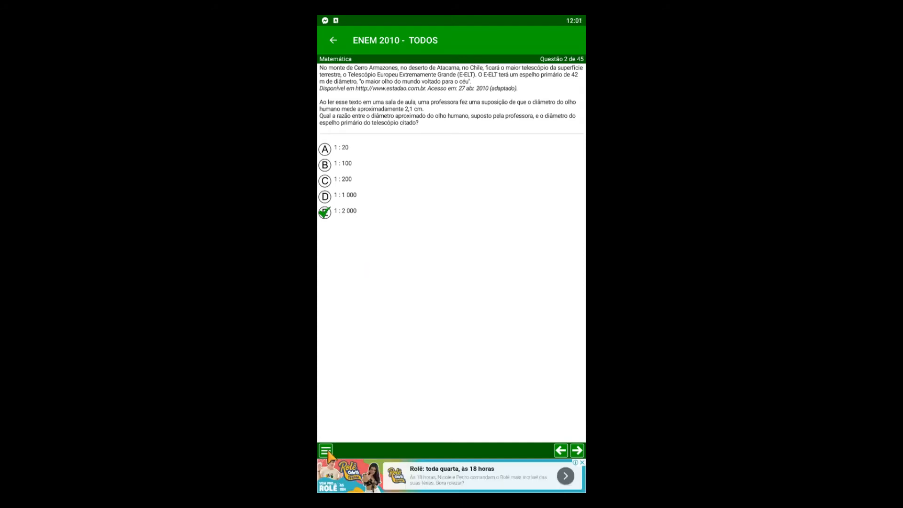
click(325, 451)
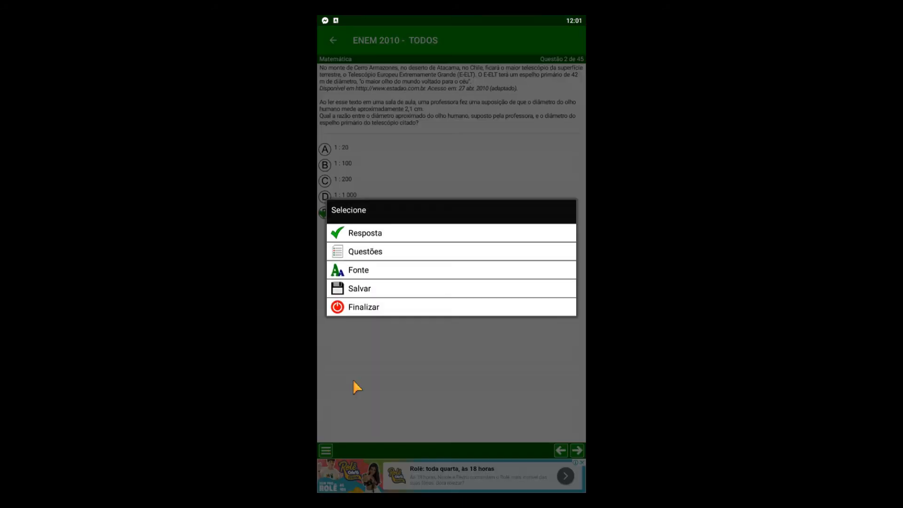
click(370, 307)
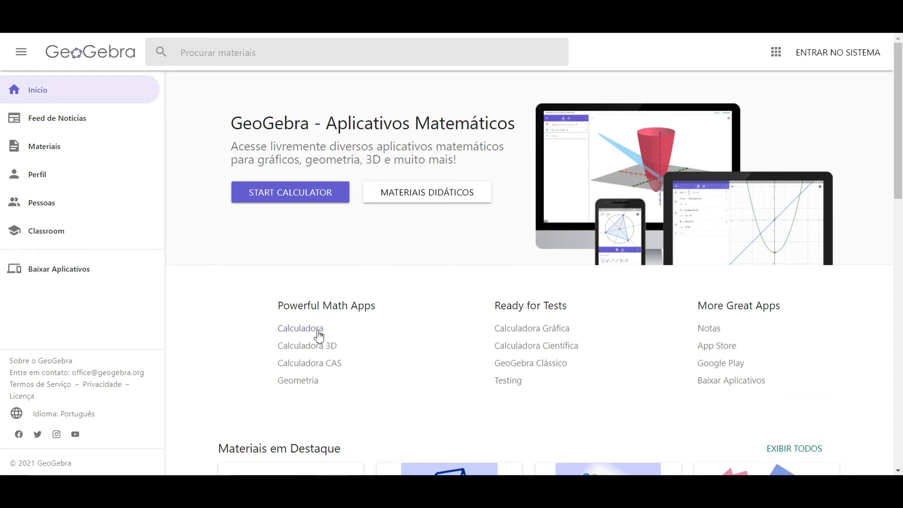
Switch to GeoGebra, open its Calculadora in graphing mode and enter the equation x + 2y = 10.
click(301, 328)
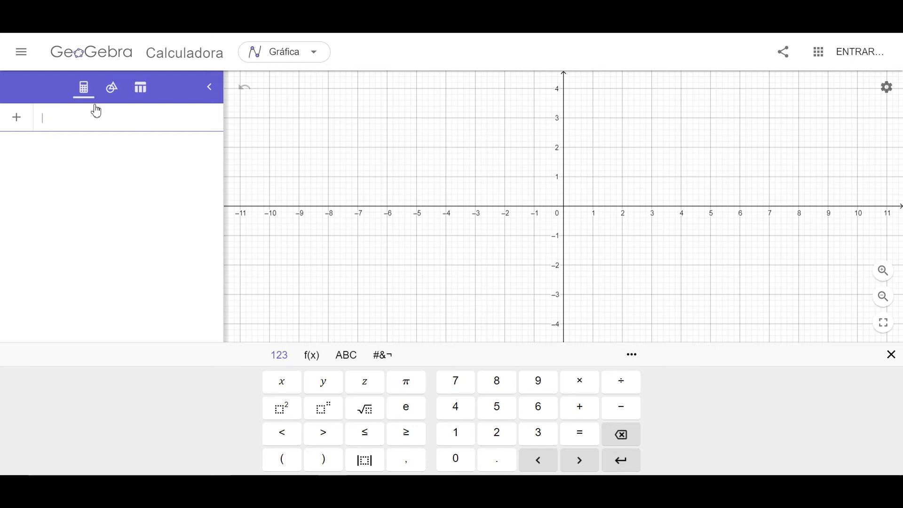
click(85, 93)
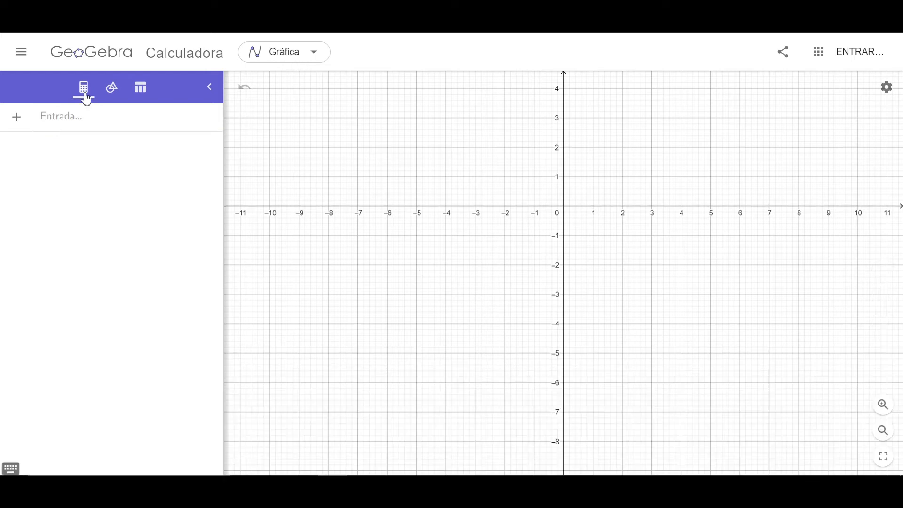
click(72, 123)
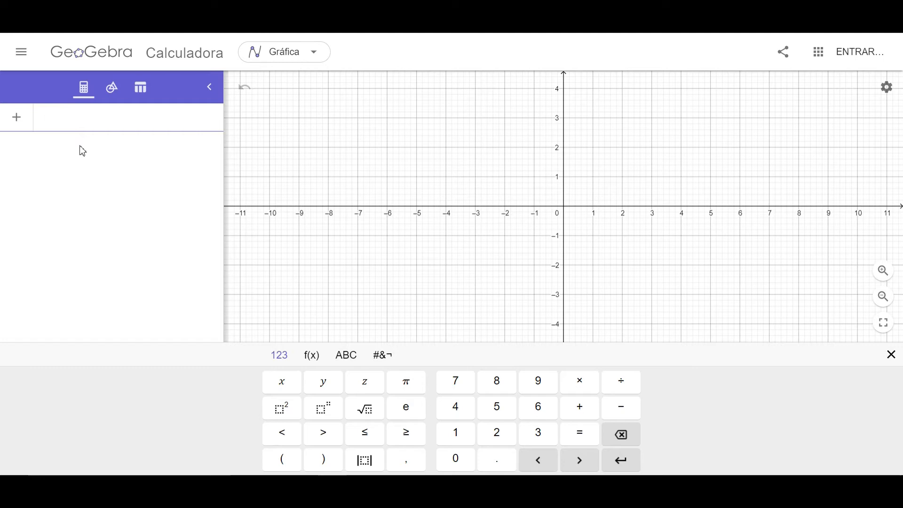
text(x)
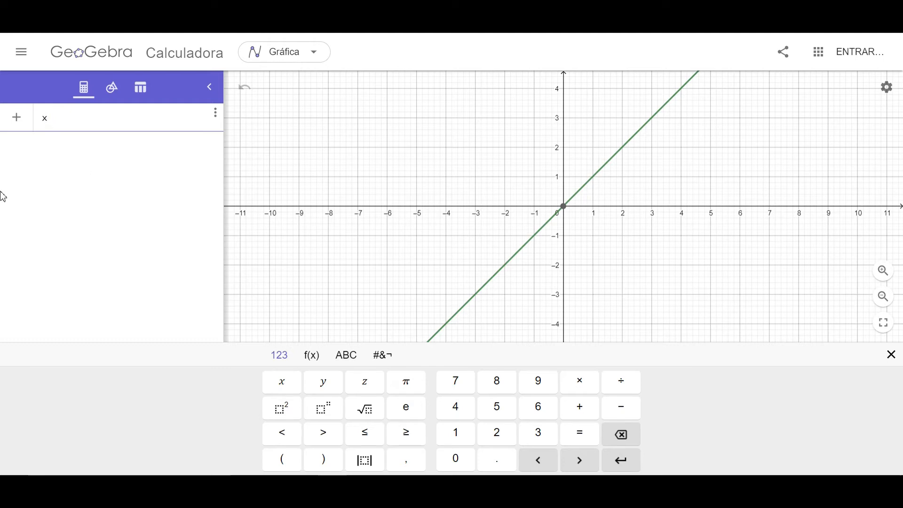
text(+ 2)
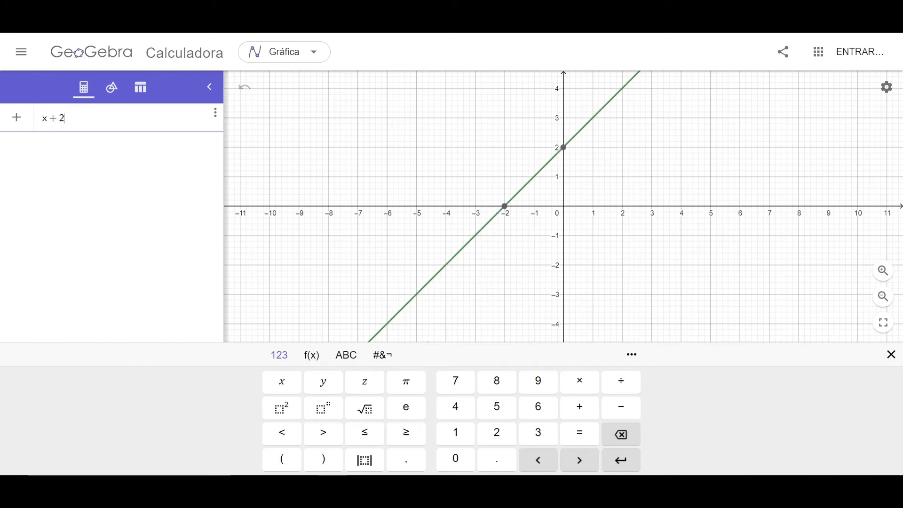
text(y = 10)
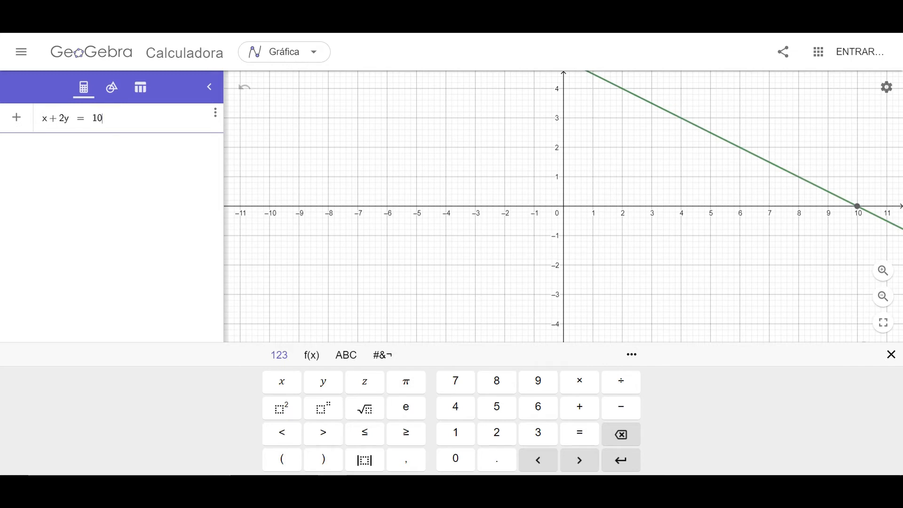
Examine where the line x + 2y = 10 crosses the x-axis and the y-axis.
scroll(678, 193, down, 5)
scroll(809, 115, up, 1)
drag(796, 112, 638, 215)
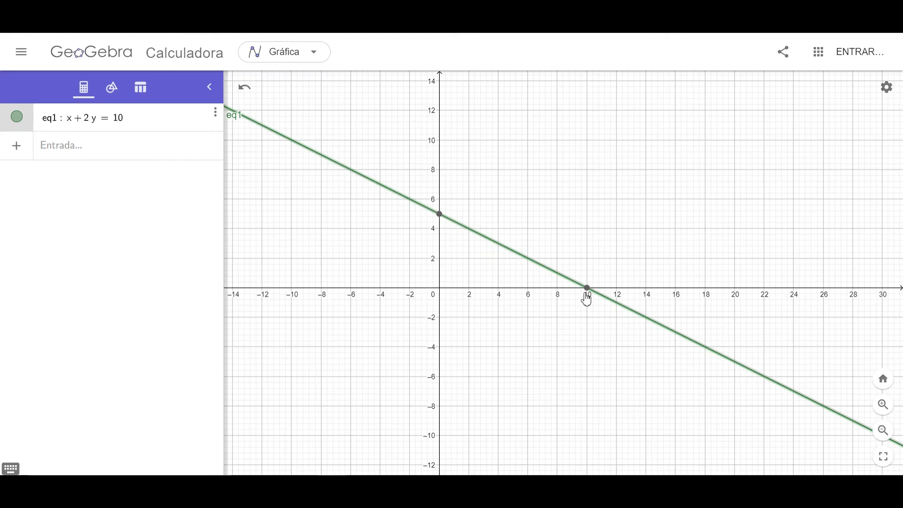
click(648, 323)
click(617, 345)
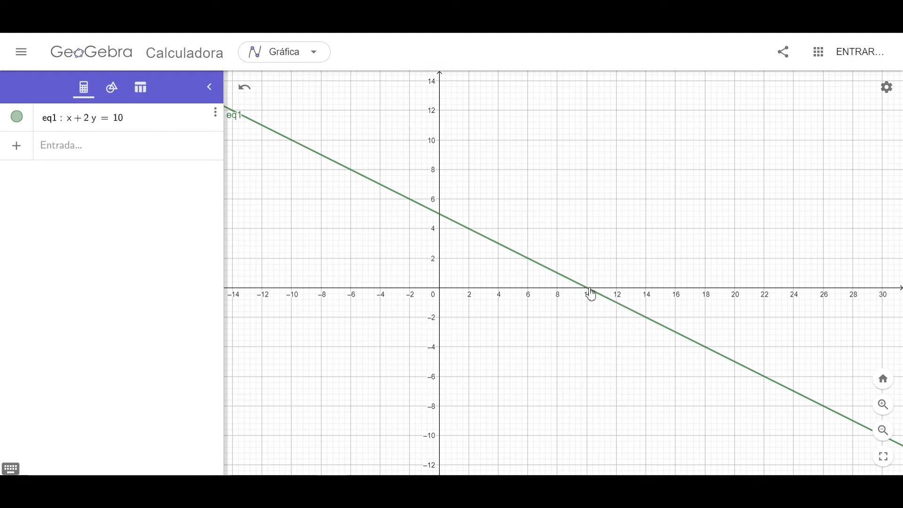
click(584, 291)
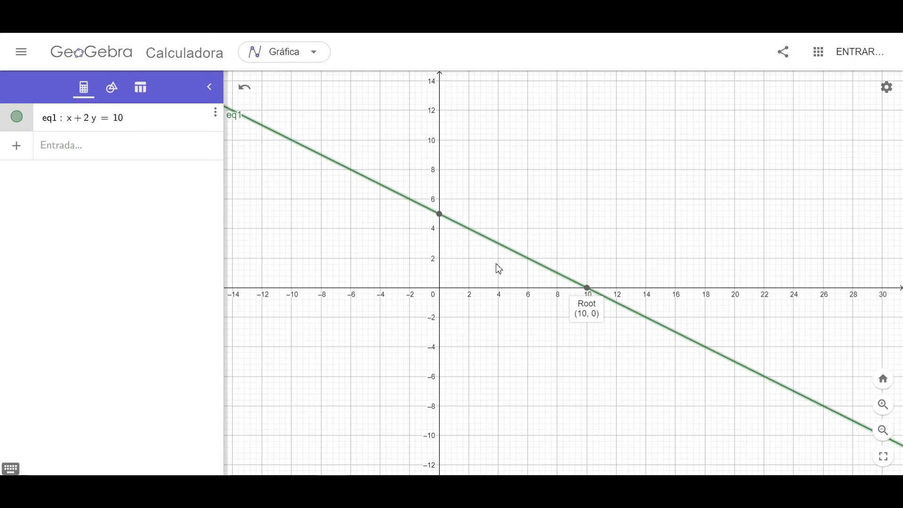
click(439, 214)
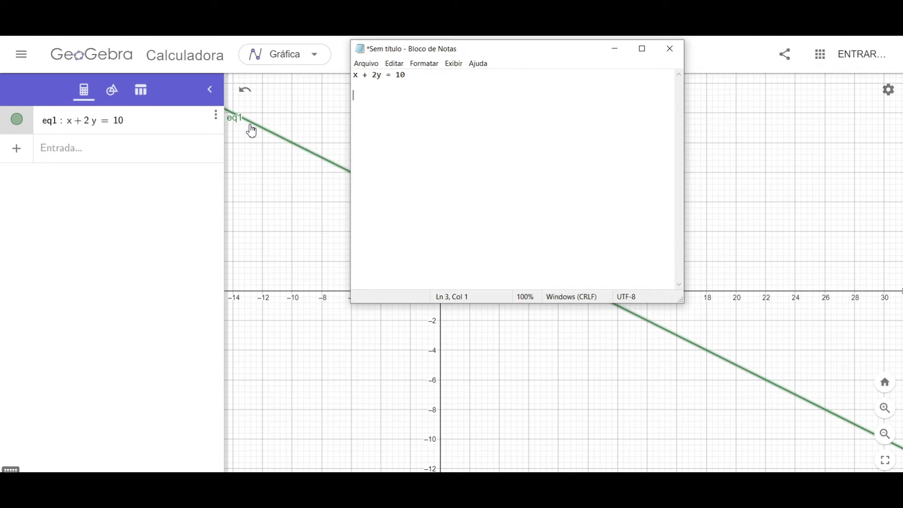
In Bloco de Notas, isolate each variable below the equation as "x= 10 -2y" and "y= 10-x/2".
text(x= 1-)
key(BackSpace)
text(0 -2y)
key(Return)
text(y= 10-x/2)
key(Return)
Complete the x line with the substitution y = 0, adding "-> 10-2.0 = 10 (10,0)".
click(430, 96)
text(-> 10-)
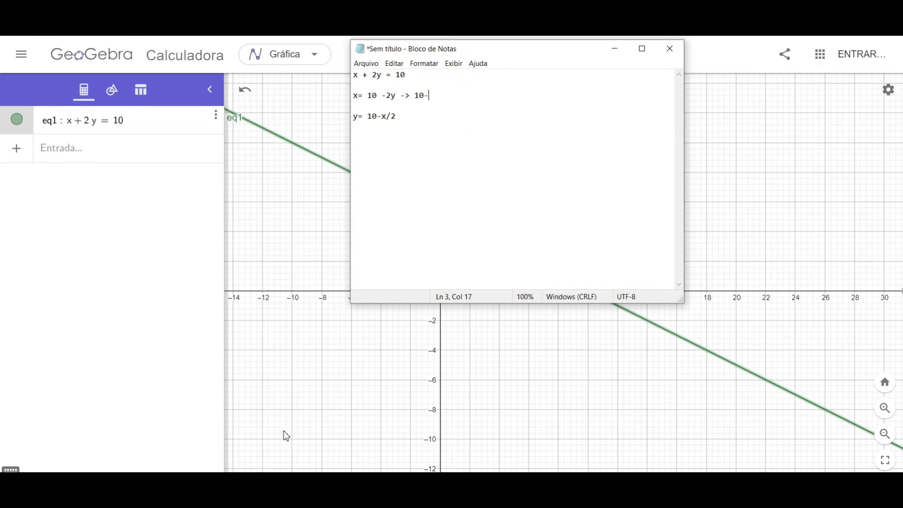
text(2.)
text(0 = )
text(10 ()
text(10,0)
text()  y=)
Complete the y line with the substitution x = 0, adding "-> 10-0/2 = 5 (0,5)".
text( 10-x/2 ->)
text(10-)
text(0)
text(/2 )
text(= )
text(5 )
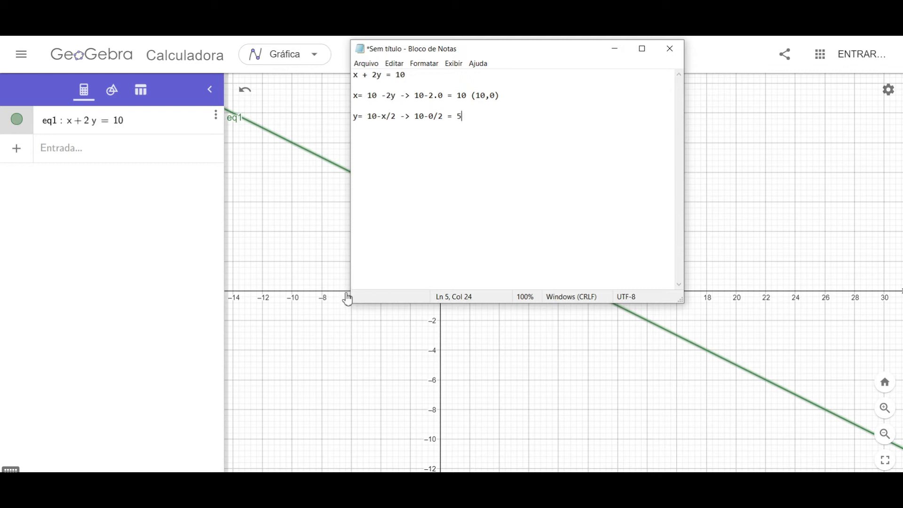
text((5)
key(BackSpace)
text(0,5))
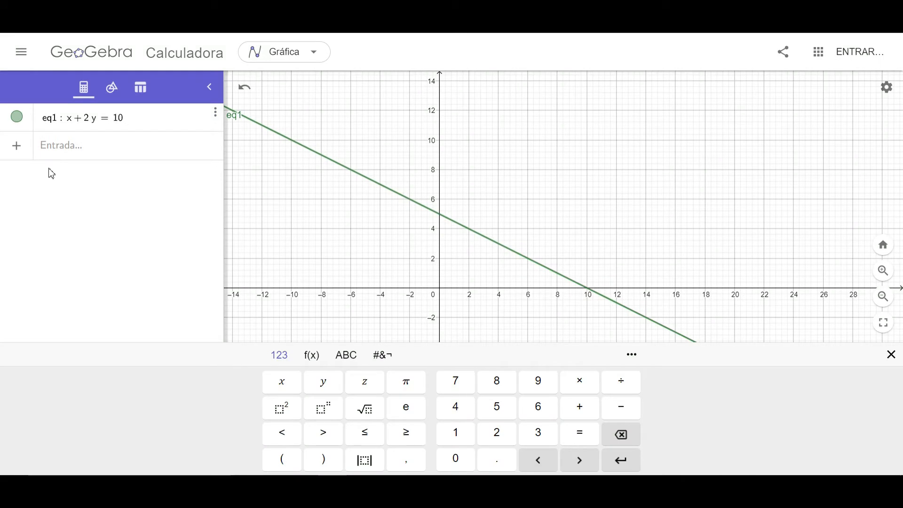
Back in GeoGebra, graph the second equation x² + 3y = 20 together with the line.
click(54, 150)
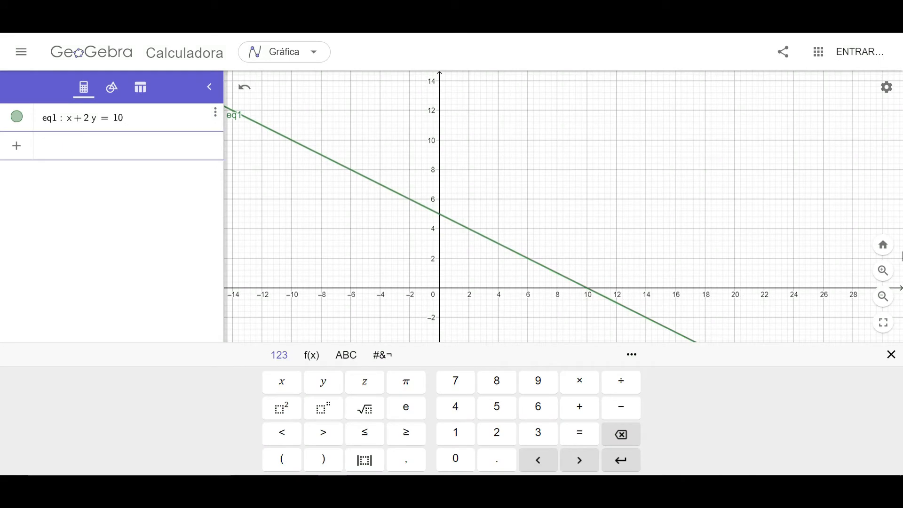
text(x)
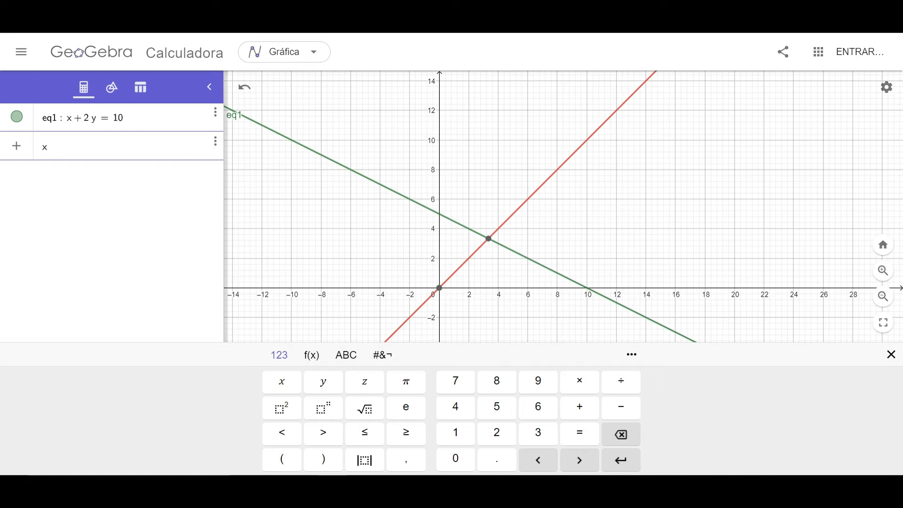
text(^2)
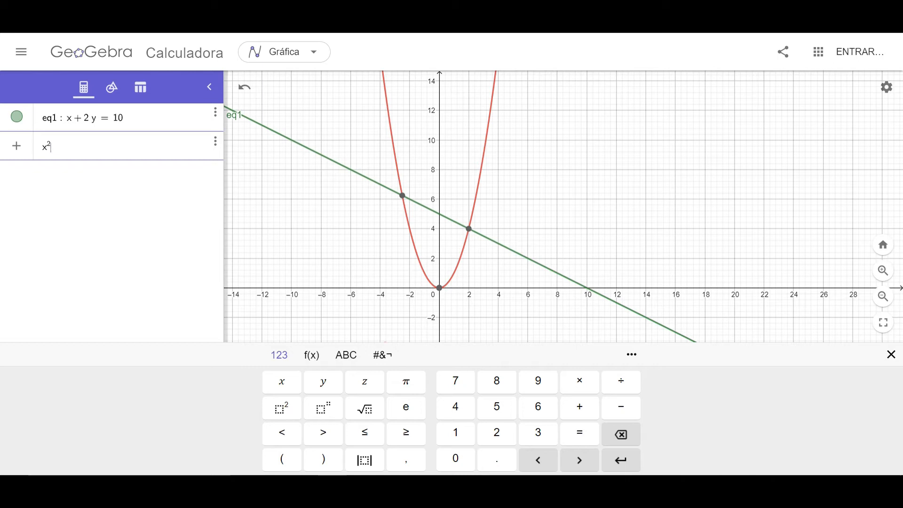
text(+3y=20)
key(Return)
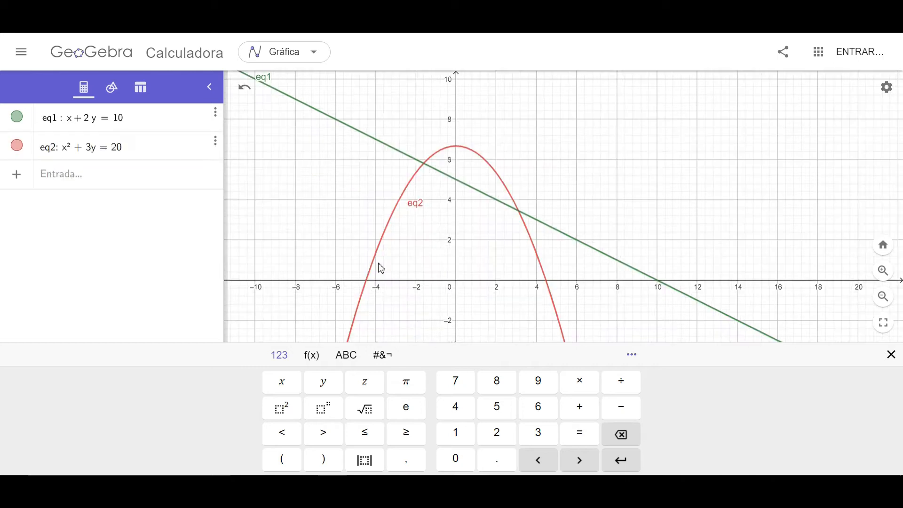
Examine the parabola's two roots, its vertex and its two intersections with the line.
click(376, 271)
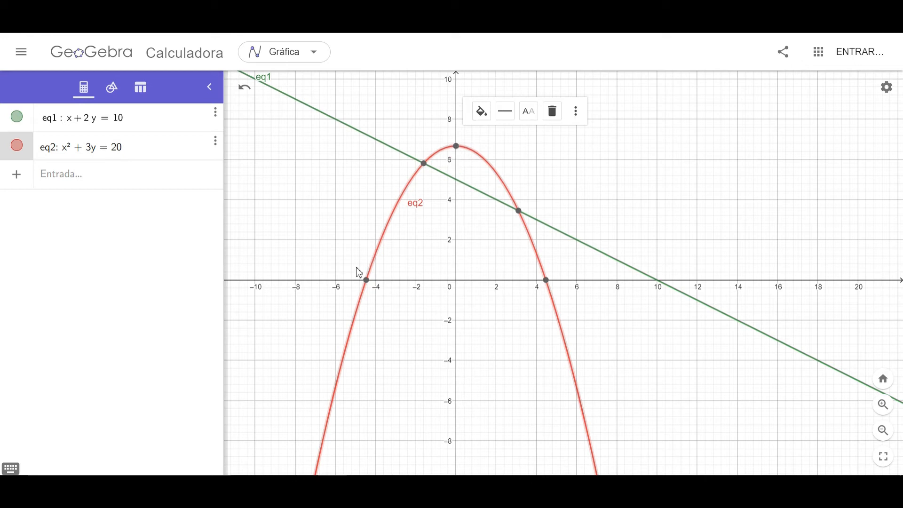
click(368, 282)
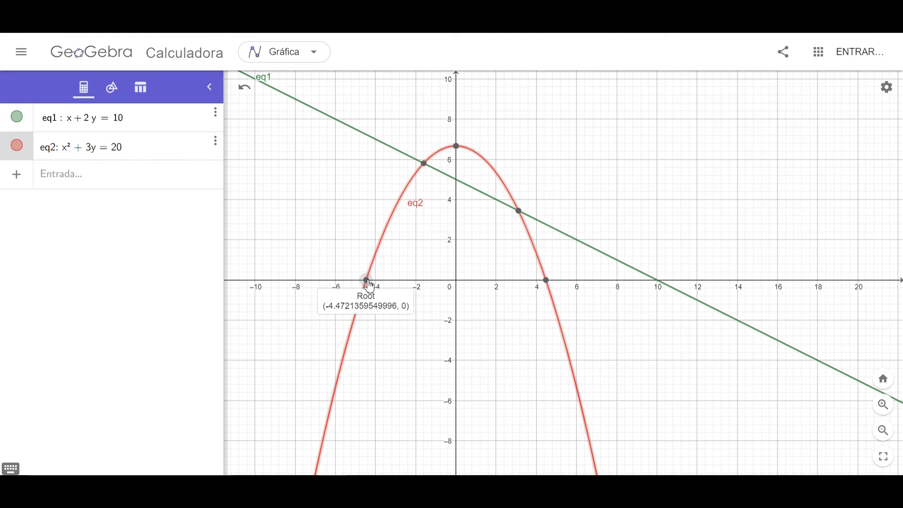
click(547, 282)
click(457, 146)
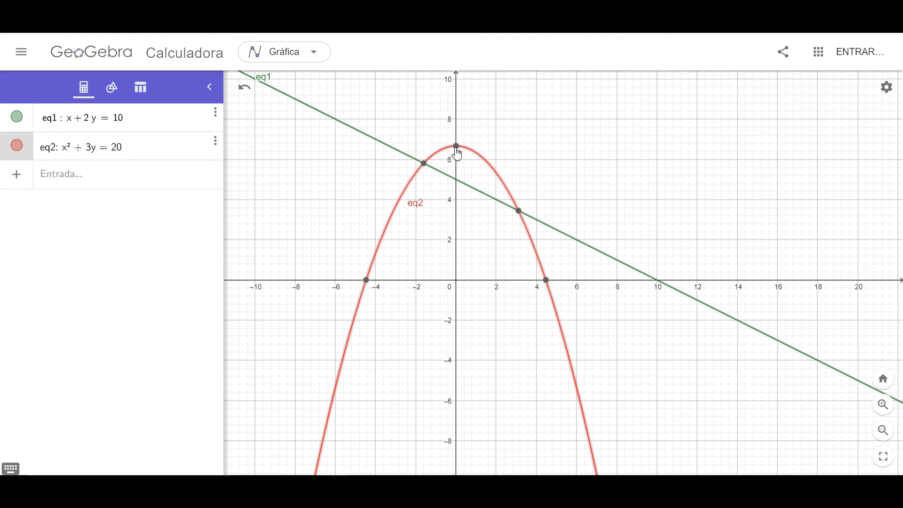
click(519, 212)
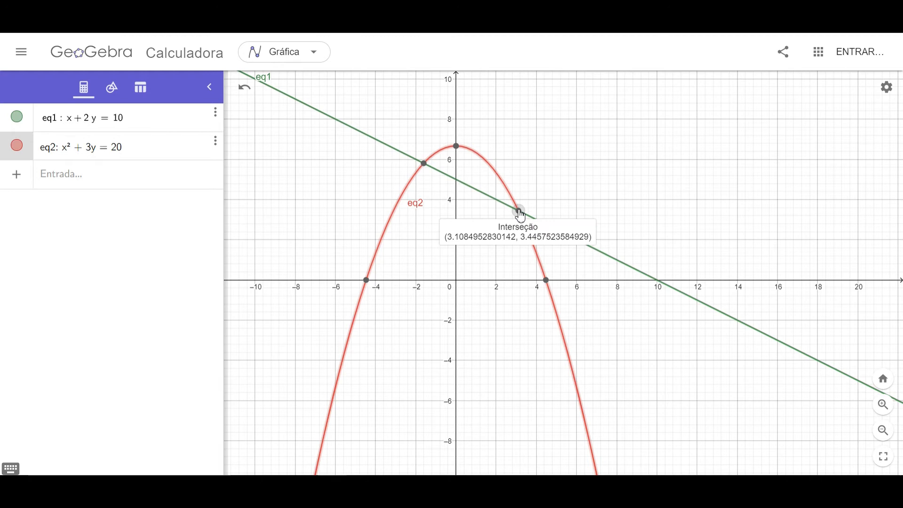
click(425, 167)
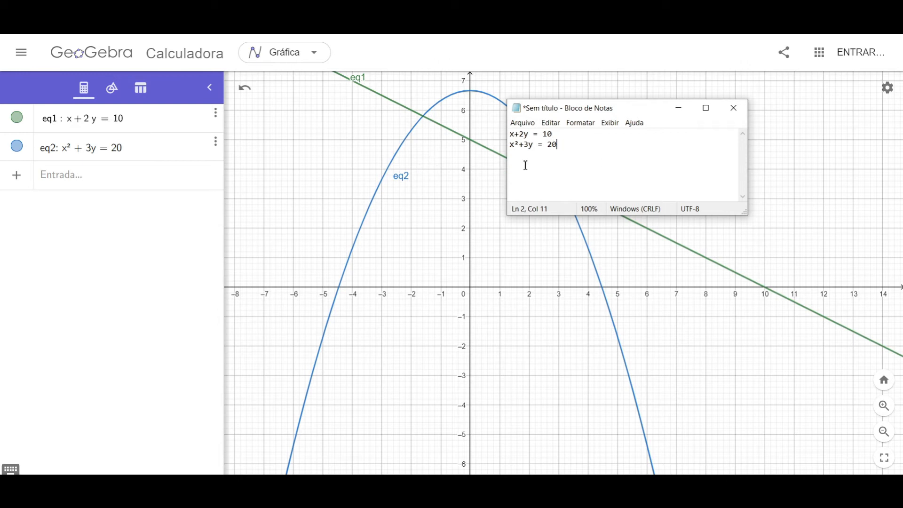
In Bloco de Notas, isolate y from the first equation below the system as "y= 10-x/2".
key(Return)
key(Return)
text(y= 10-x/2)
key(Return)
key(Return)
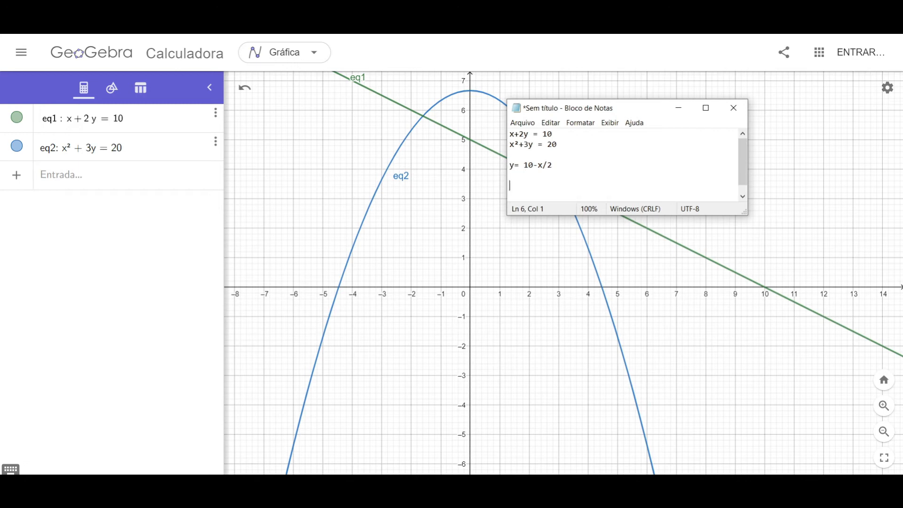
Substitute the expression for y into the second equation, writing "x²+3(10-x/2) = 20".
text(x²+3(10-x)
mouse_move(391, 494)
text(/)
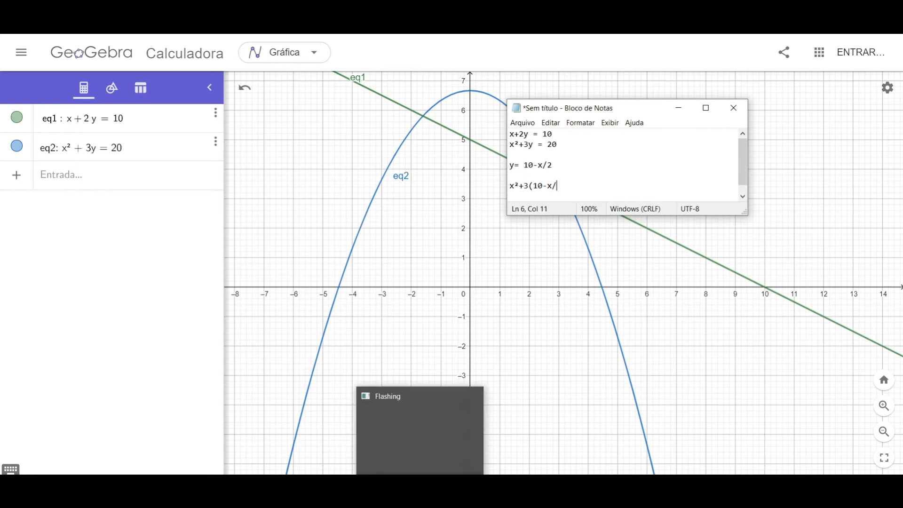
text(2) = 20)
key(Return)
key(Return)
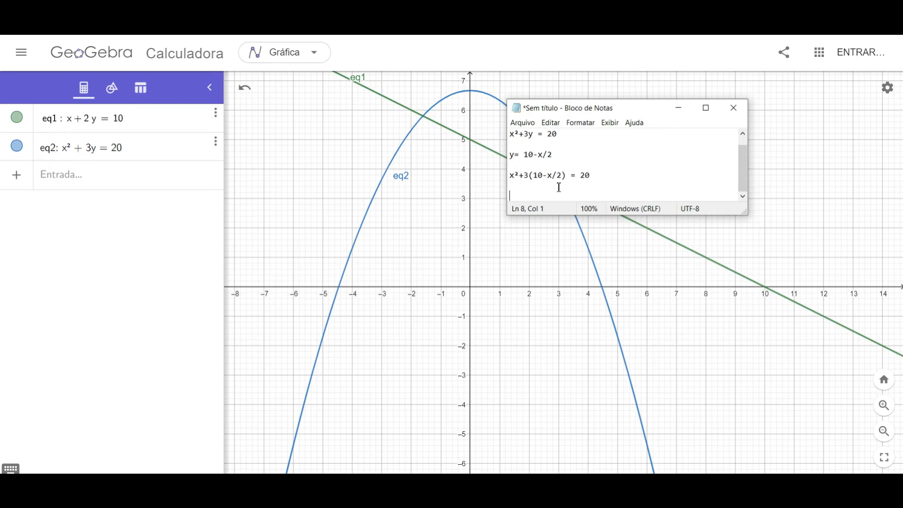
Simplify the equation to "2x² -3x -10 = 0" and write the quadratic formula "-b +- Vb²-4ac / 2a" below it.
text(2x² -3x -10 = 0)
drag(584, 196, 501, 197)
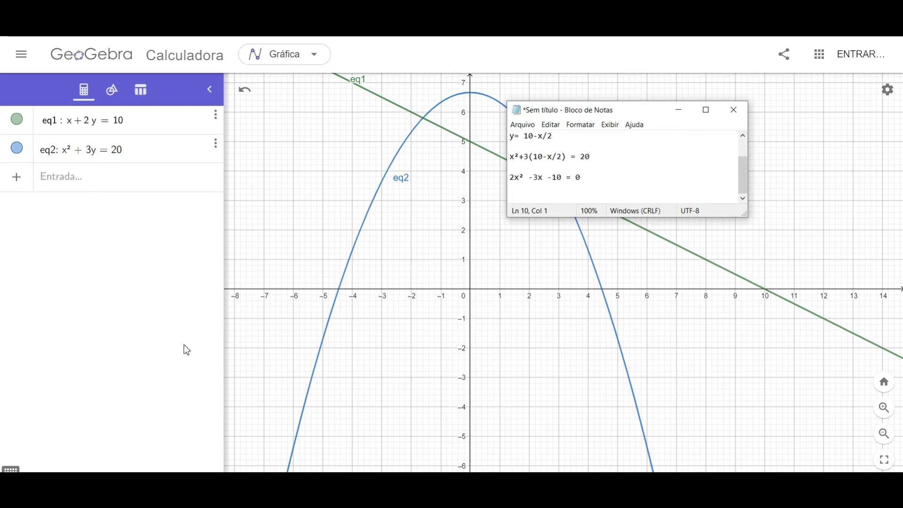
text(-b +- V)
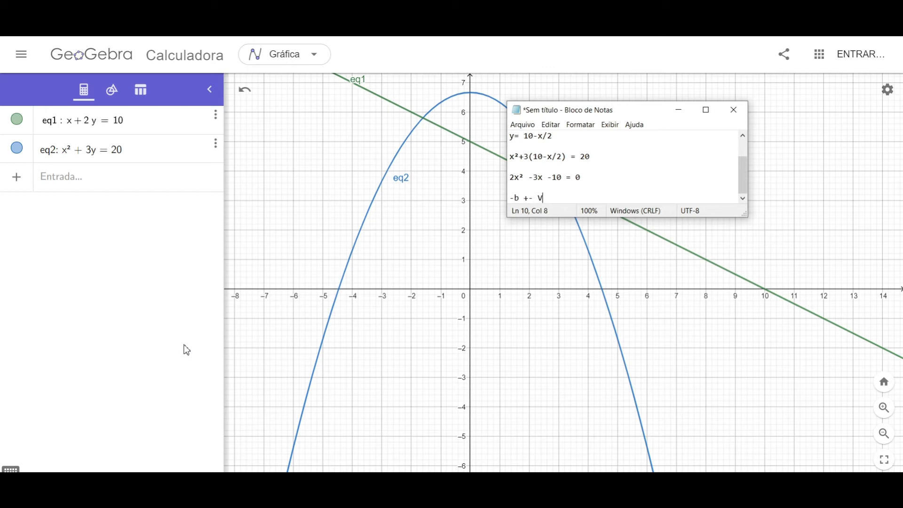
text(b²-4ac / 2a)
key(Return)
key(Return)
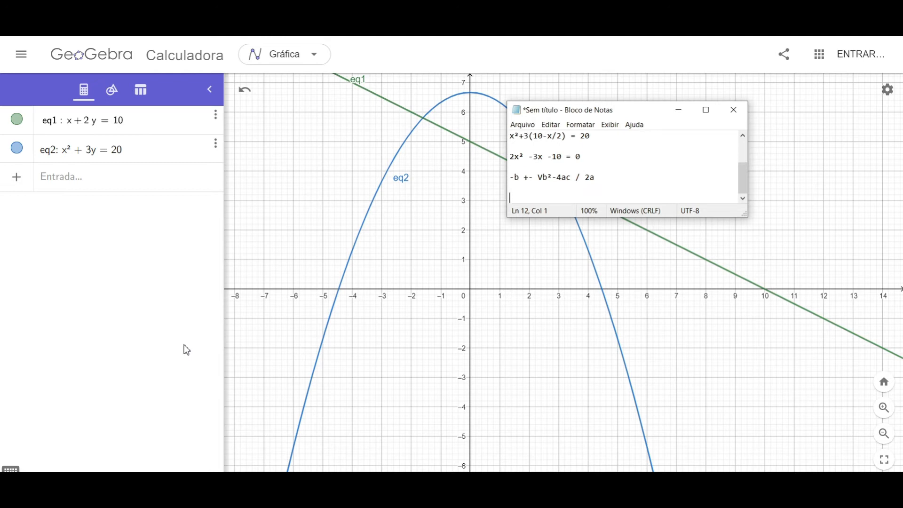
Write the two solutions as "x' = 3+V89 / 4" and "x"= 3- V89 /4".
text(x' = 3+V89 / 4)
key(Return)
text(x")
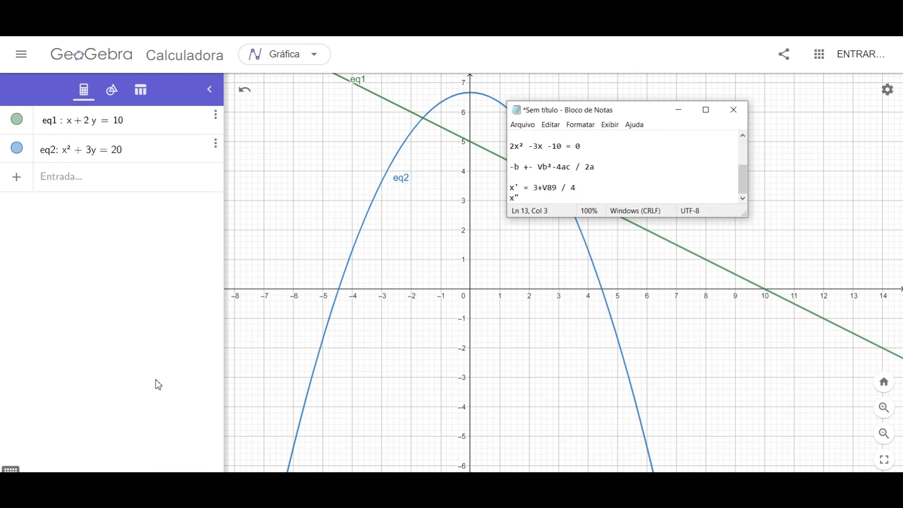
text(= 3- V89 /4)
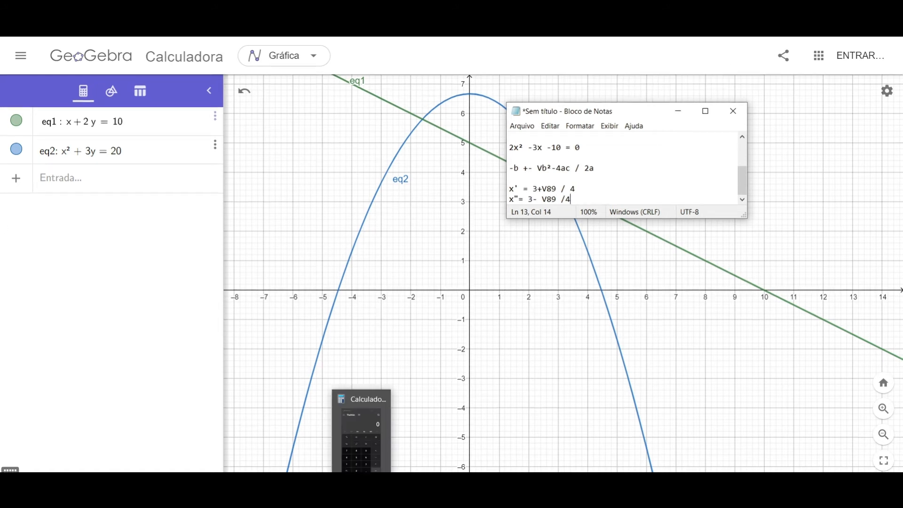
Switch to the Windows Calculadora, place it beside the notes and calculate the square root of 89.
click(363, 482)
drag(359, 176, 287, 98)
click(281, 287)
click(322, 292)
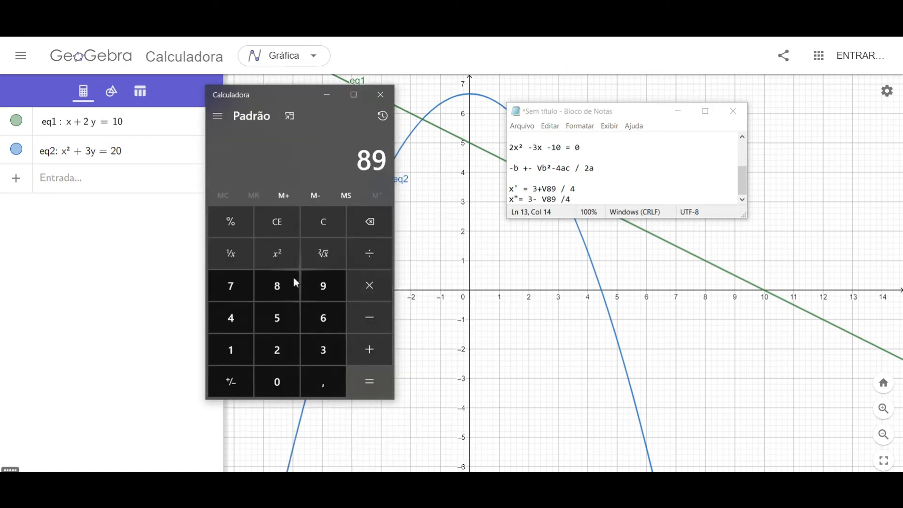
click(320, 253)
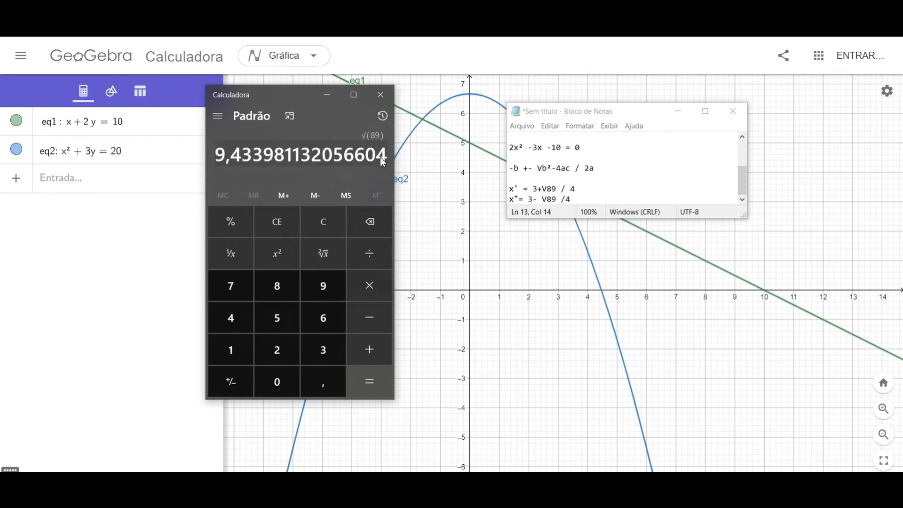
click(314, 230)
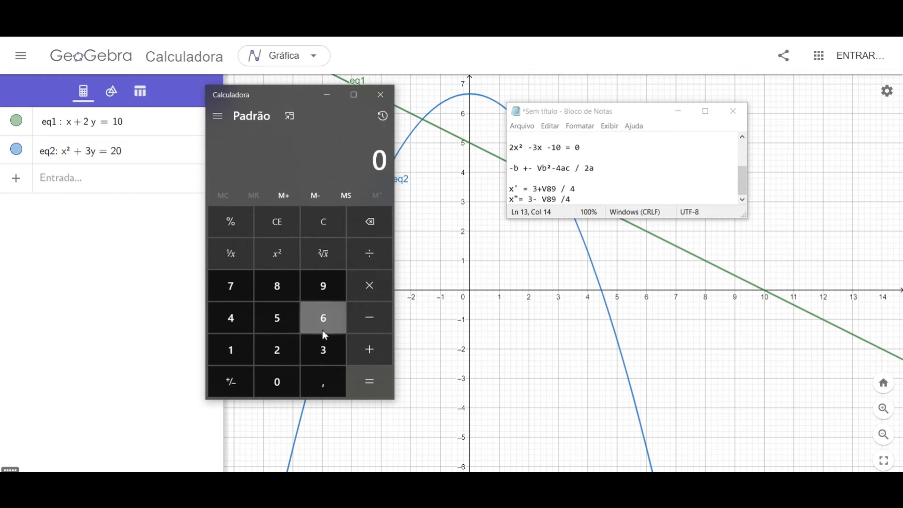
click(324, 360)
key(ctrl+v)
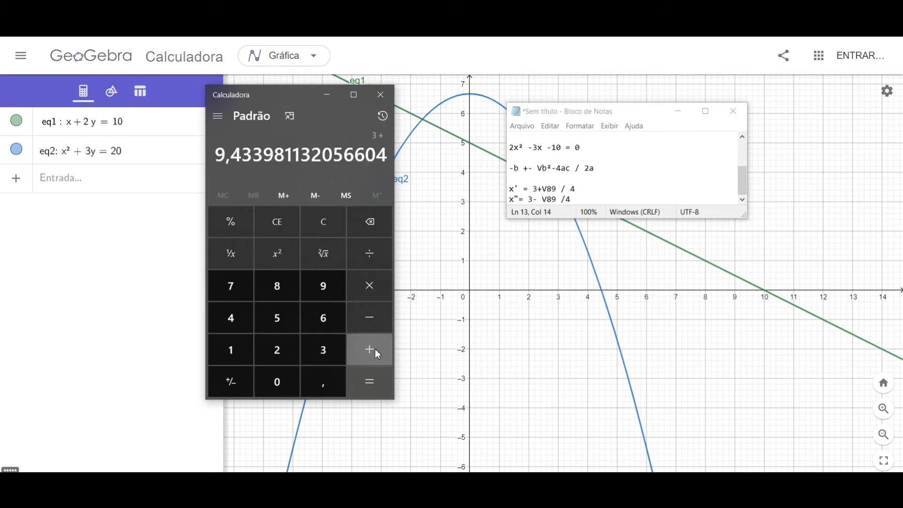
click(382, 373)
click(374, 258)
click(237, 321)
click(377, 391)
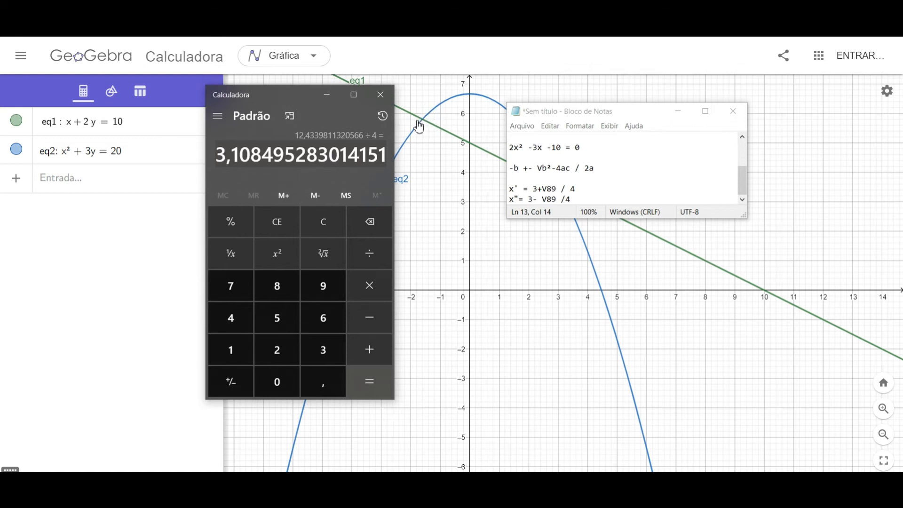
click(591, 191)
text(-)
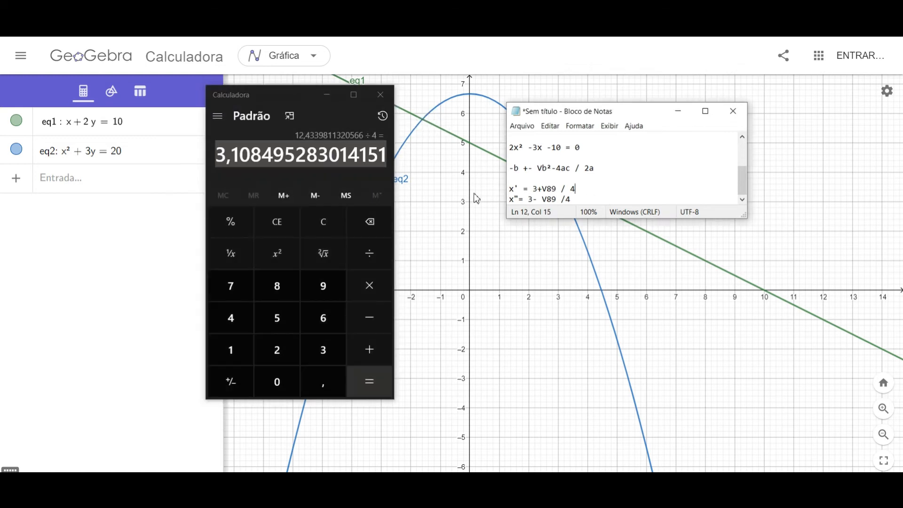
text(>)
key(ctrl+v)
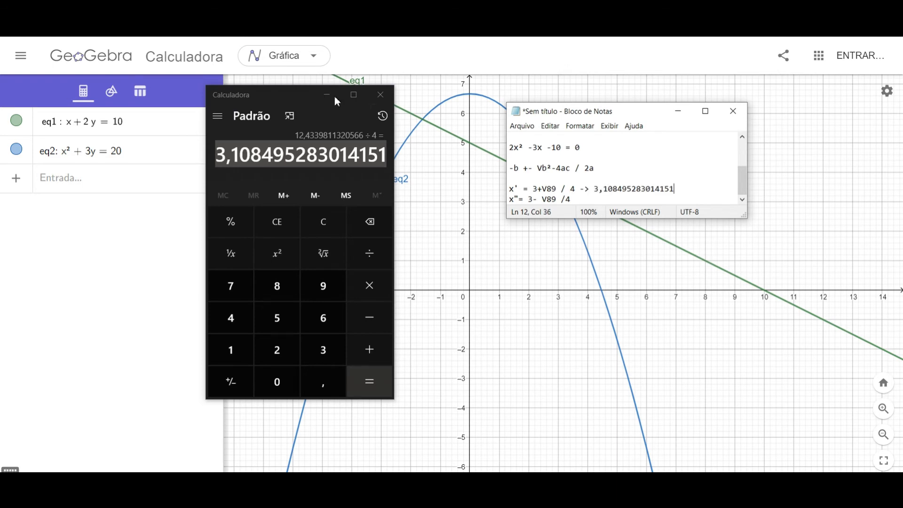
click(391, 98)
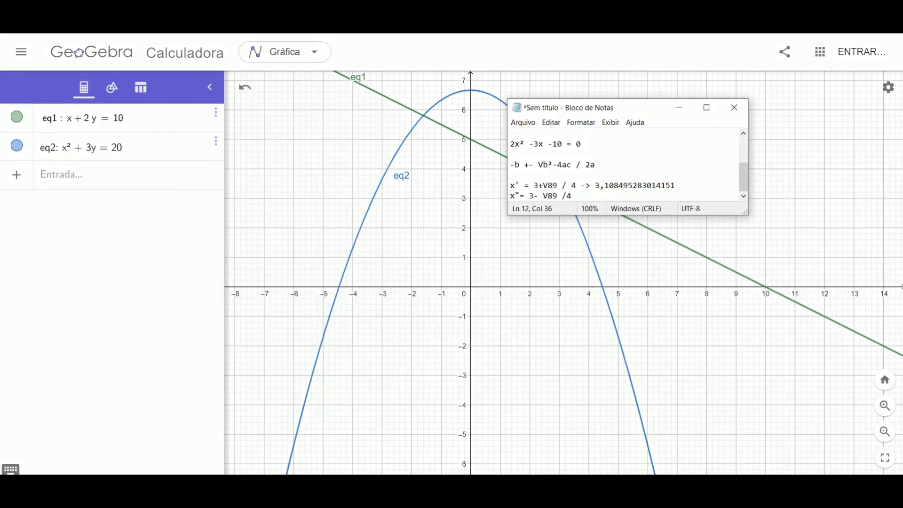
Add the line "y' = 10 - 3,108/2" directly below the x' line in the notes.
key(Return)
text(y- =)
scroll(665, 165, up, 2)
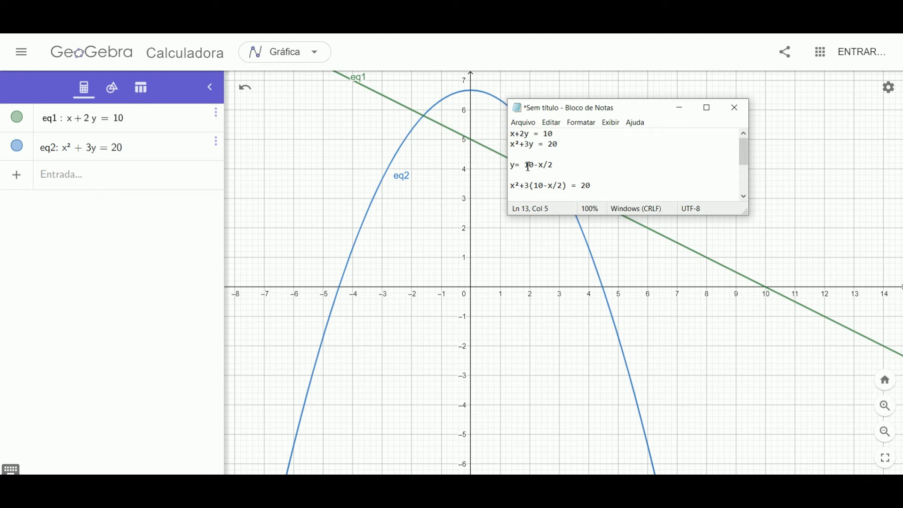
scroll(557, 166, down, 2)
scroll(555, 164, up, 1)
scroll(554, 162, down, 1)
click(521, 188)
key(BackSpace)
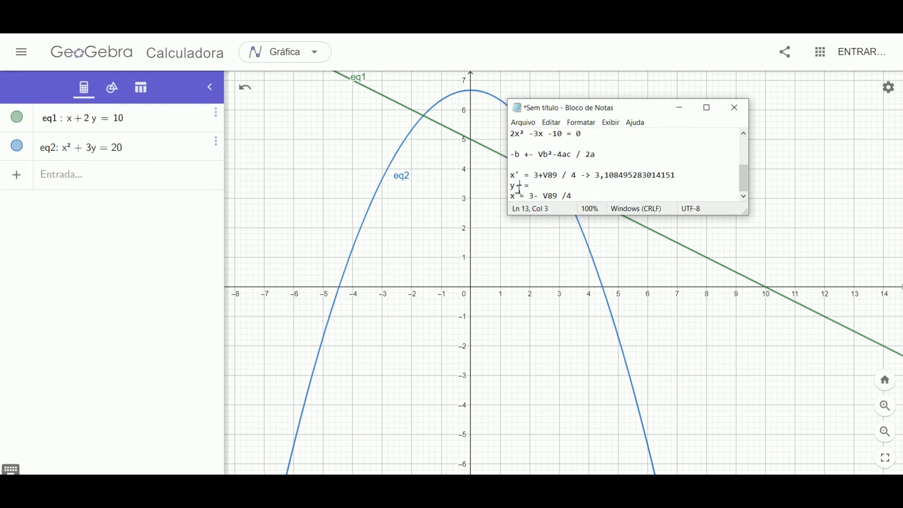
text(')
click(539, 188)
text(10 - 3,108)
scroll(592, 169, up, 3)
scroll(602, 174, down, 3)
text(/2)
key(alt+Tab)
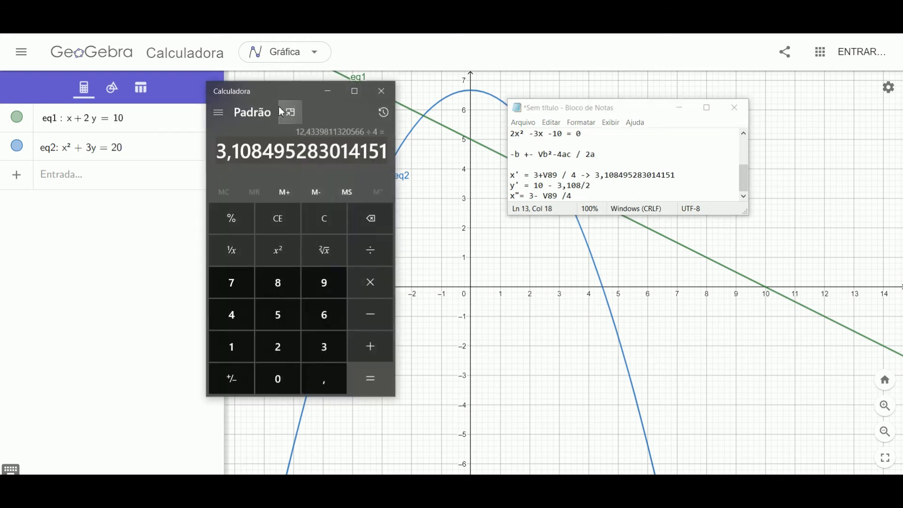
click(324, 222)
click(232, 350)
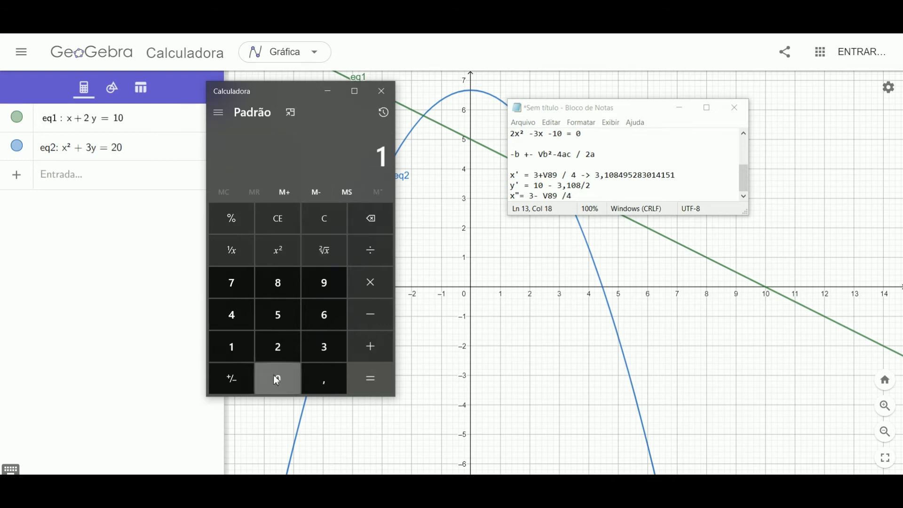
click(274, 377)
click(370, 324)
key(ctrl+v)
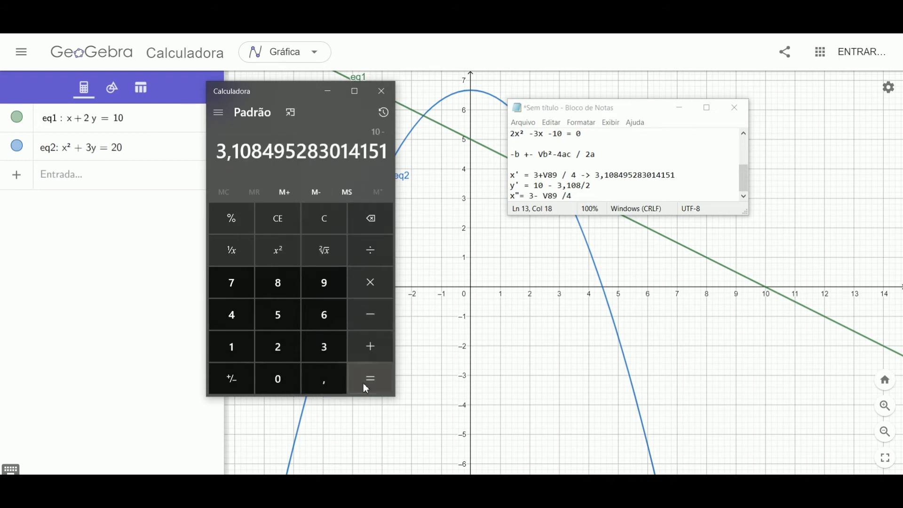
click(371, 381)
click(358, 252)
click(277, 346)
click(374, 385)
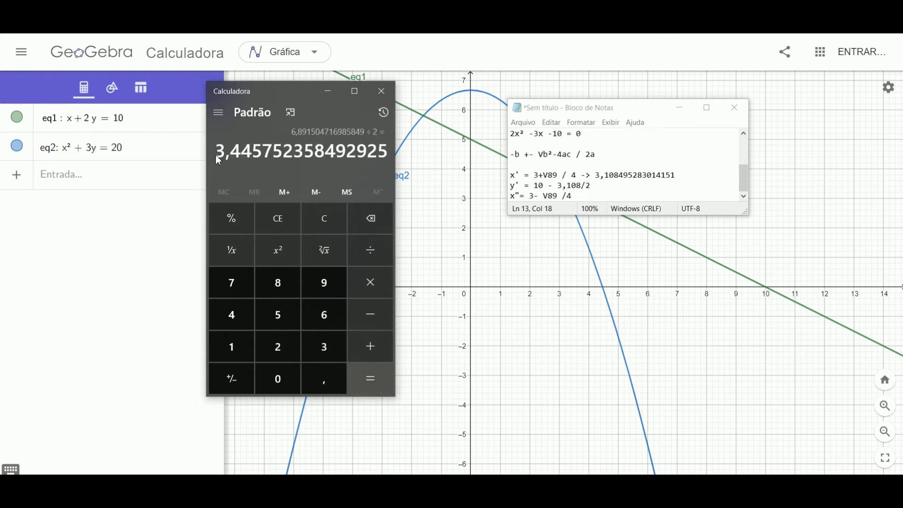
drag(215, 155, 367, 159)
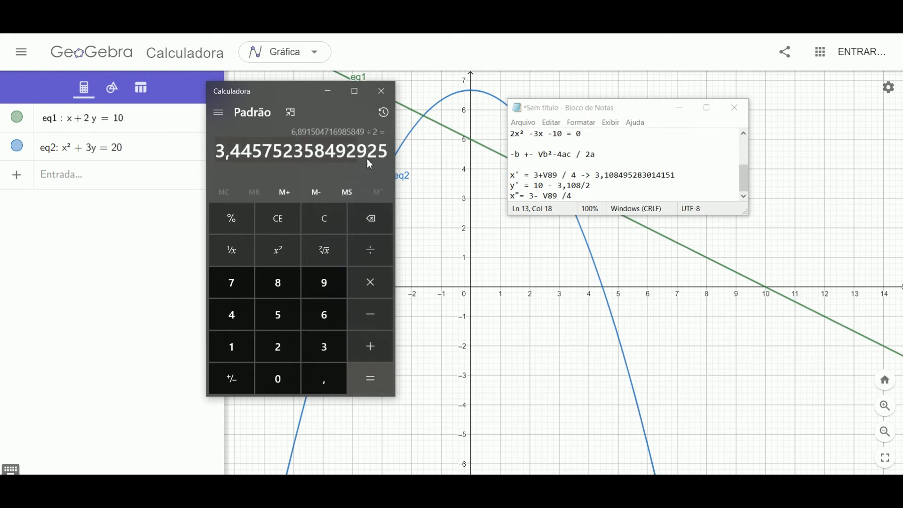
click(607, 189)
text(->)
key(ctrl+v)
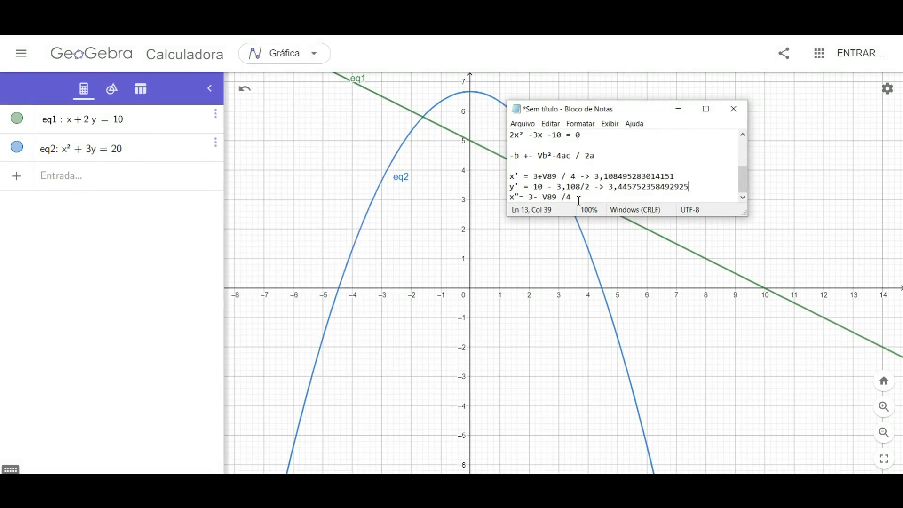
Insert a blank line after the y' line and move the notes window below the curves' intersections.
click(579, 198)
click(693, 187)
key(Return)
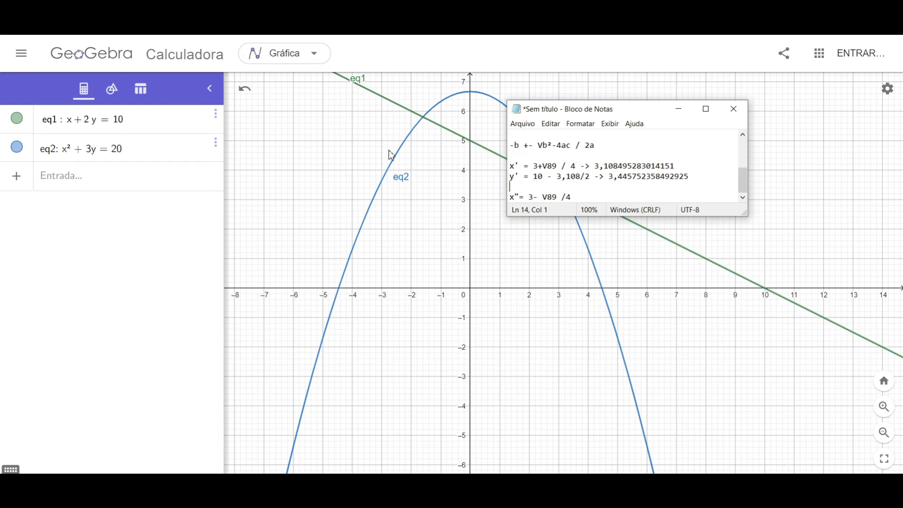
drag(569, 114, 525, 248)
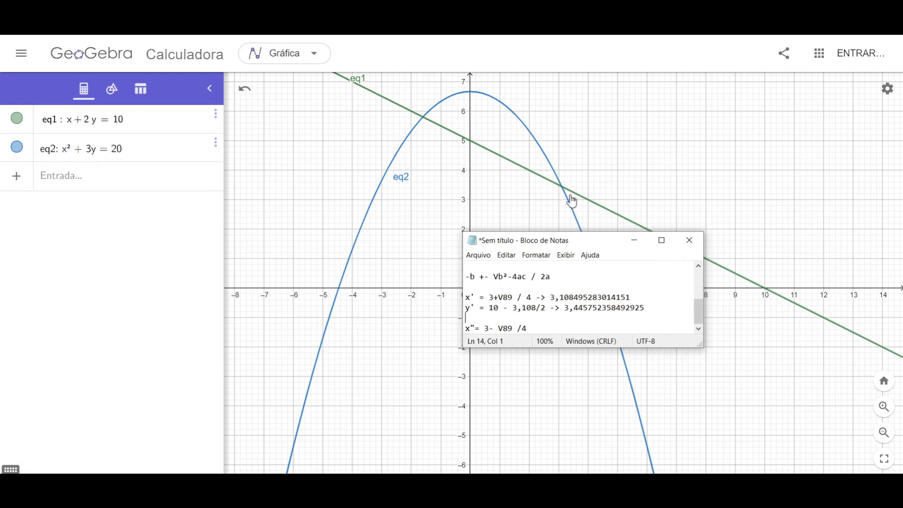
drag(612, 246, 577, 206)
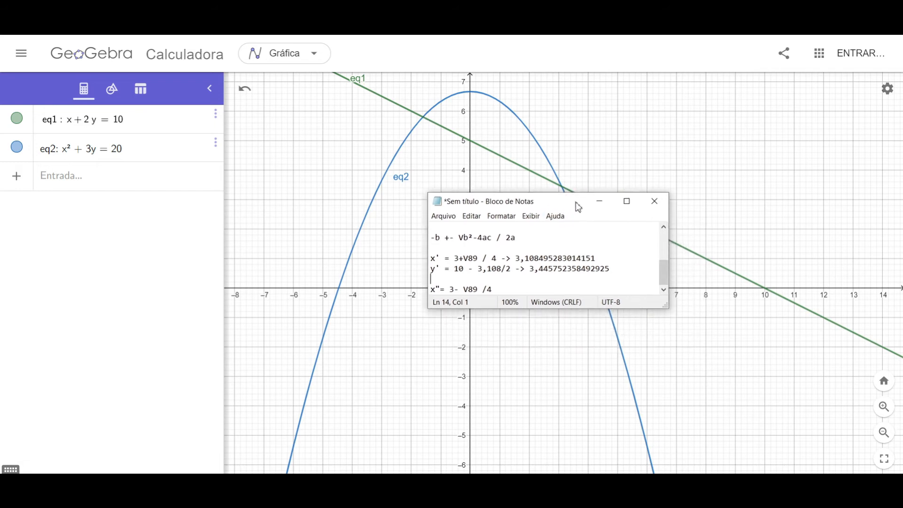
click(386, 484)
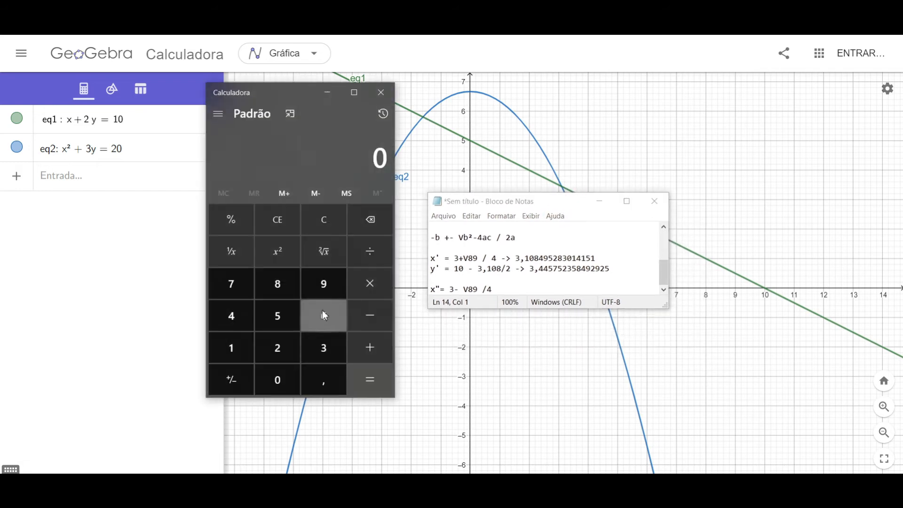
click(312, 352)
click(370, 315)
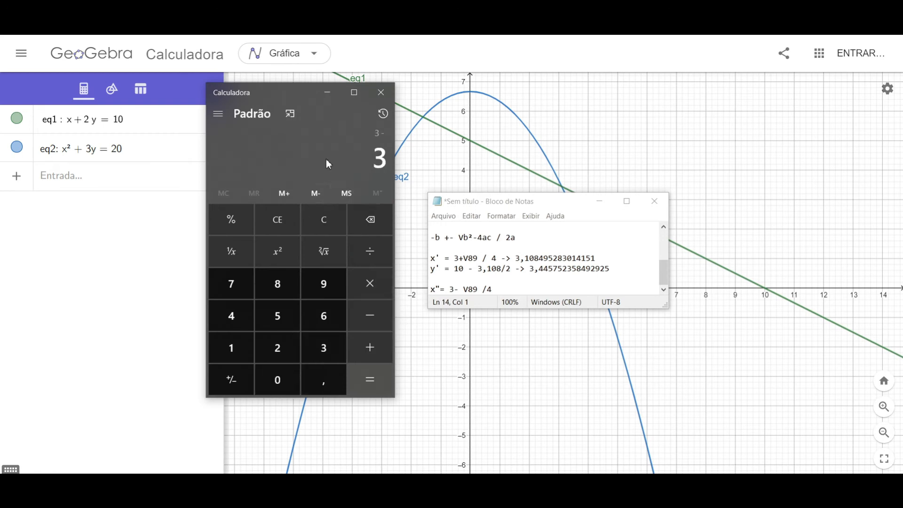
key(ctrl+v)
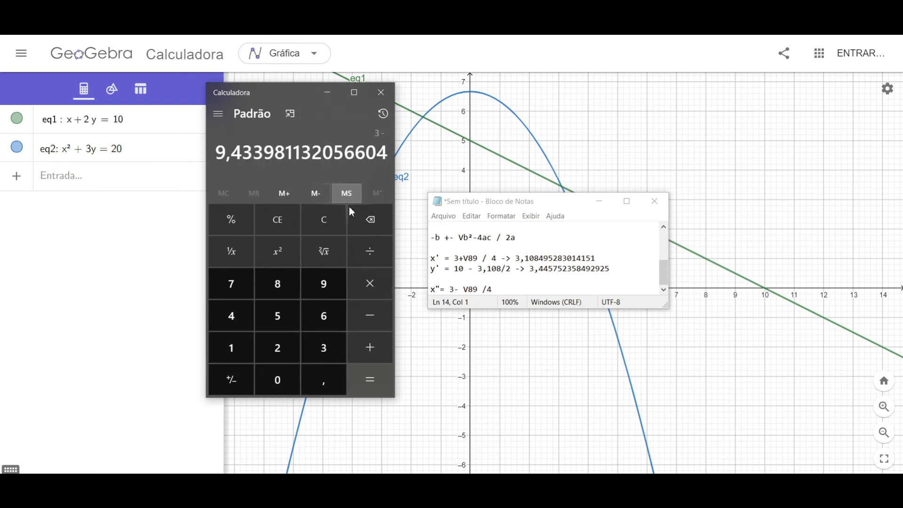
click(376, 386)
click(373, 256)
click(235, 325)
click(370, 379)
drag(215, 155, 395, 161)
key(ctrl+c)
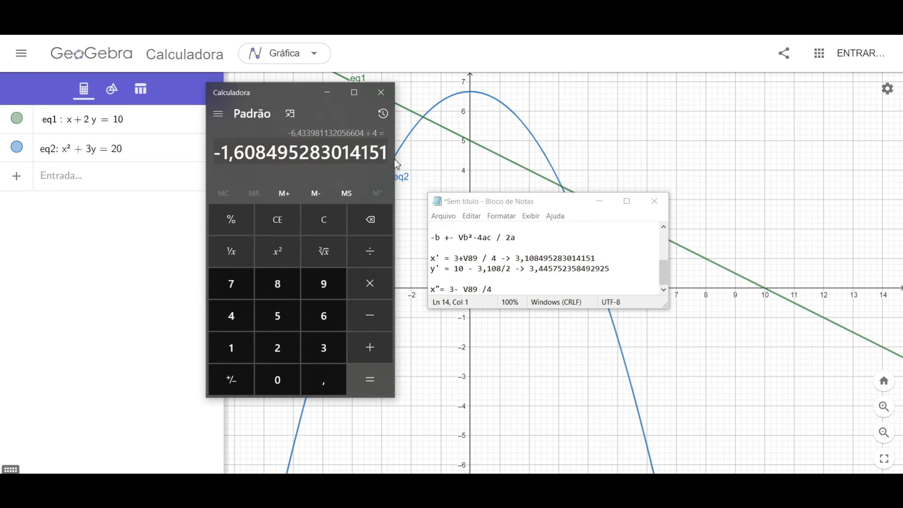
click(512, 287)
text(->)
key(ctrl+v)
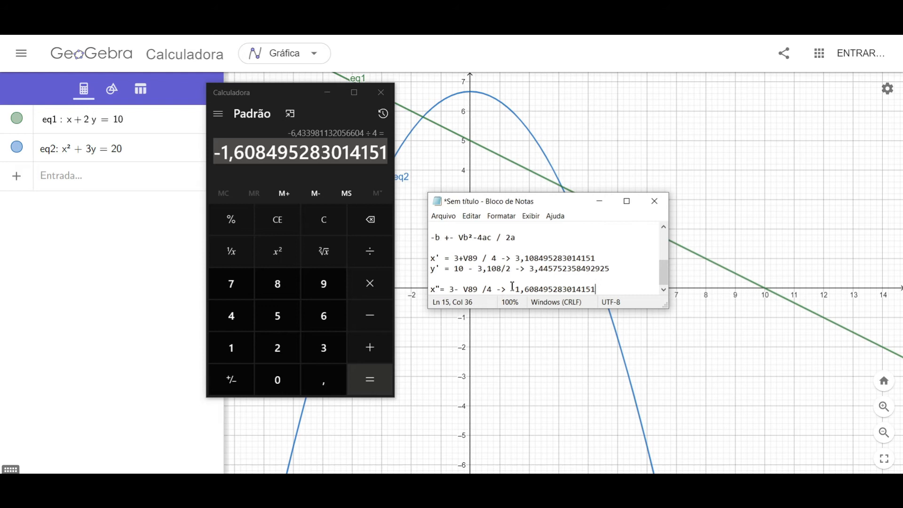
key(Return)
text(y"=)
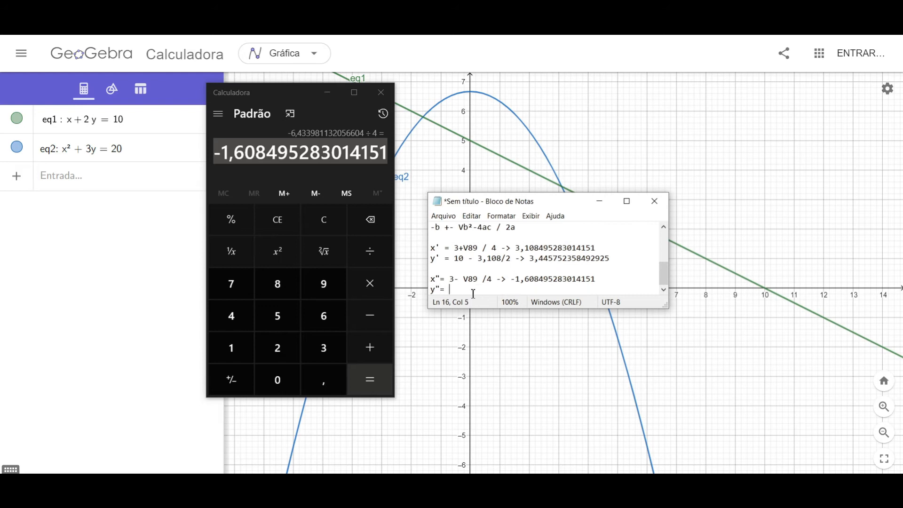
text( 10 - -(-)
key(BackSpace)
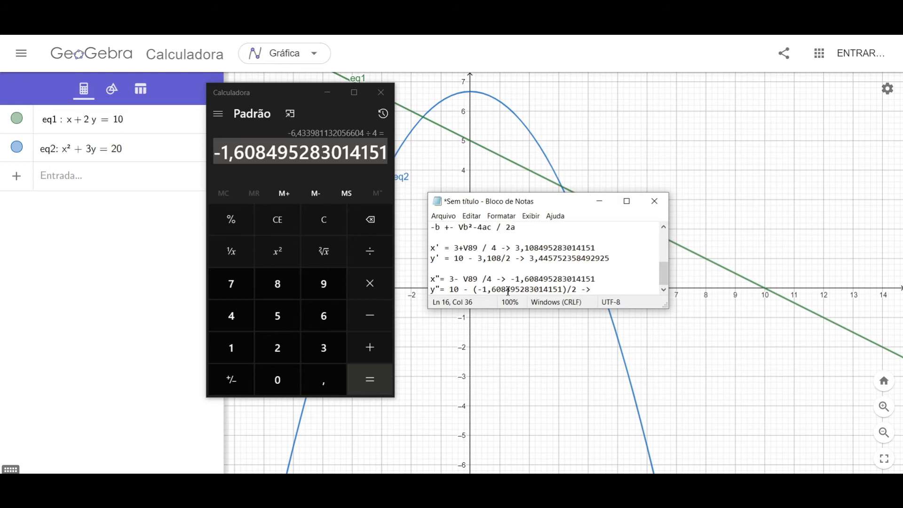
click(236, 378)
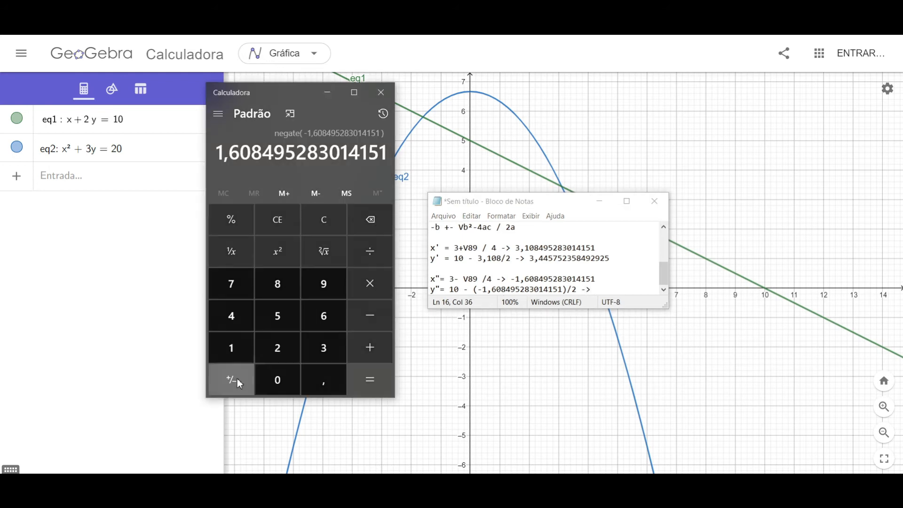
click(376, 345)
click(245, 347)
click(286, 379)
click(383, 392)
click(379, 254)
click(297, 357)
click(371, 387)
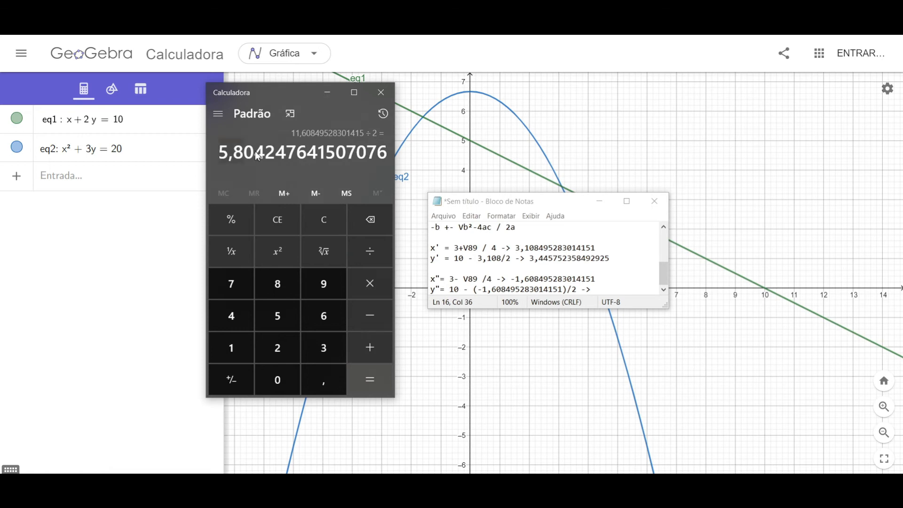
click(598, 291)
key(ctrl+v)
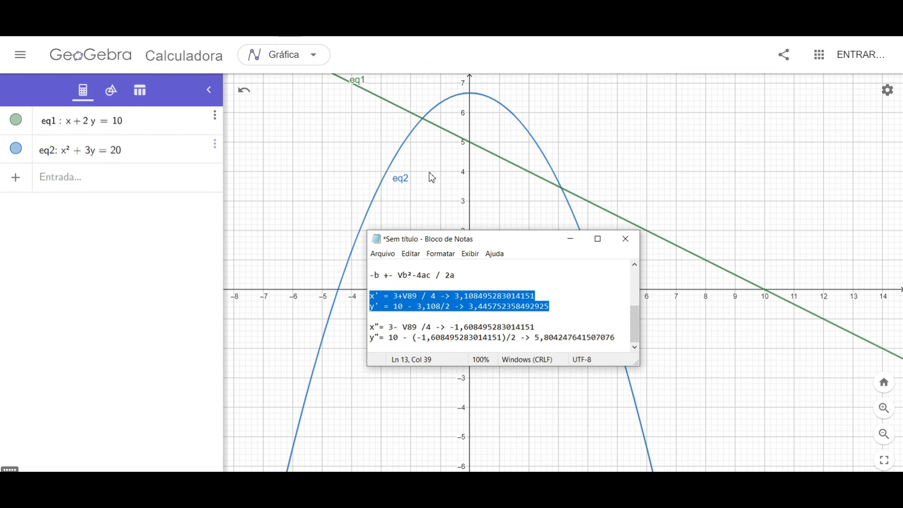
Compare the x' and y' values in the notes with the coordinates of the curves' intersection near x = 3.
click(557, 311)
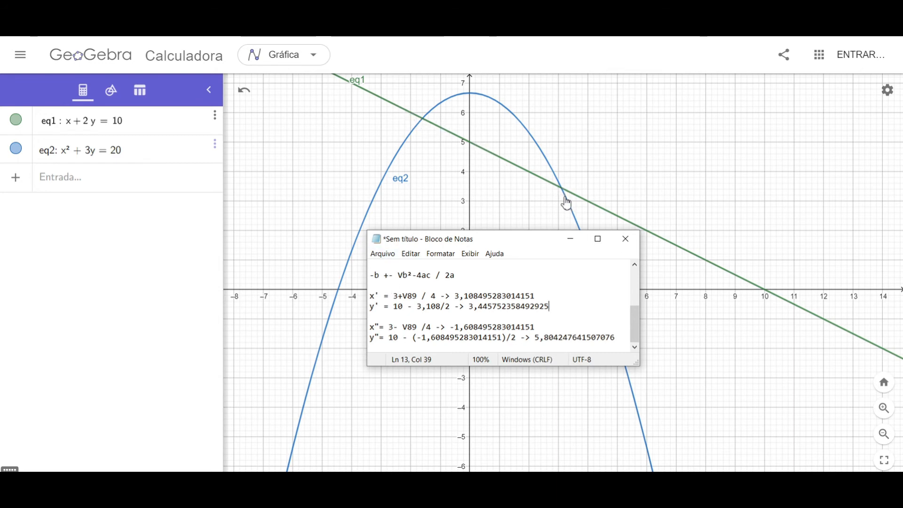
drag(555, 306, 370, 296)
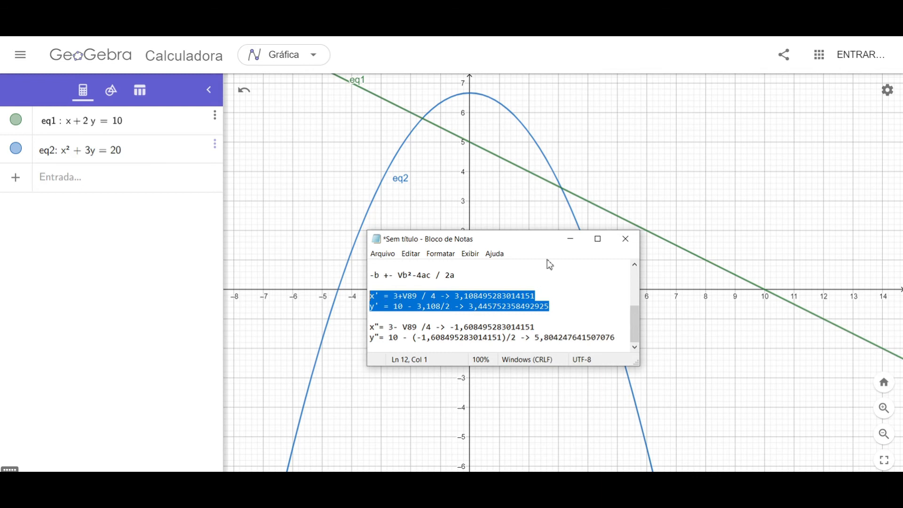
click(562, 190)
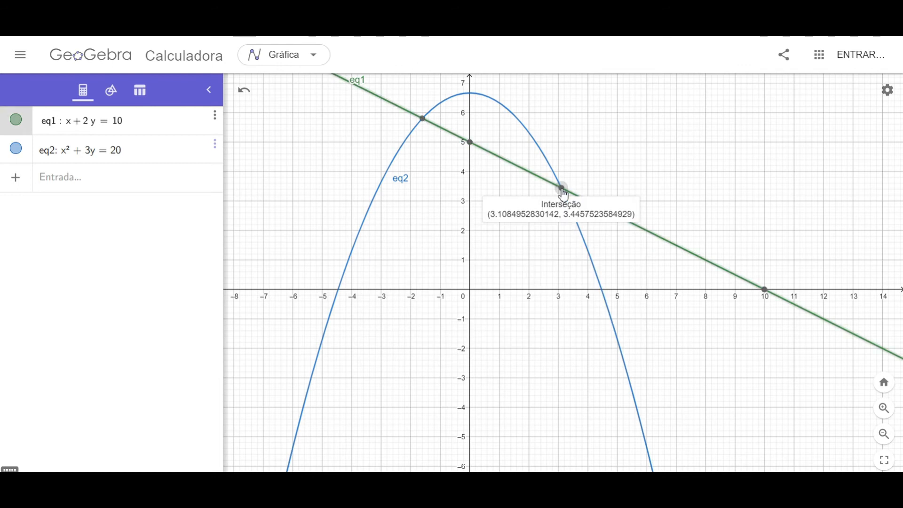
key(alt+Tab)
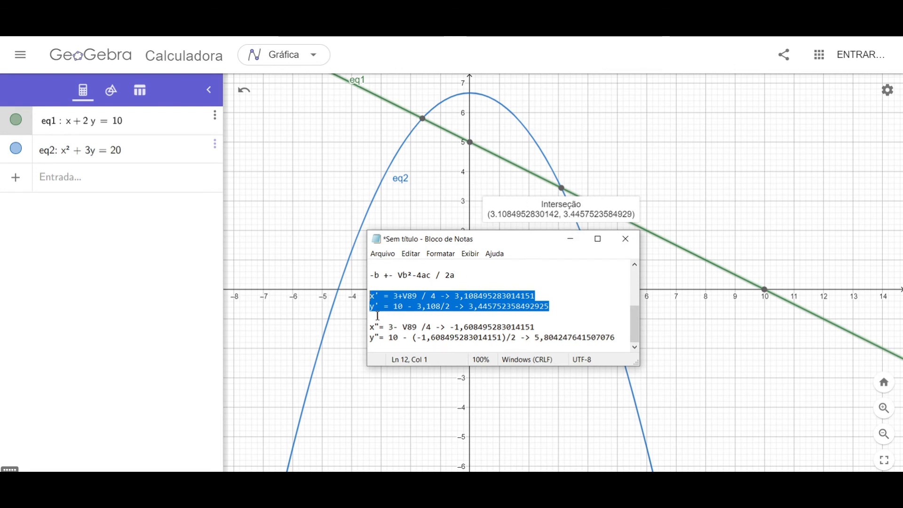
Compare the x" and y" values in the notes with the coordinates of the curves' intersection at negative x.
click(372, 324)
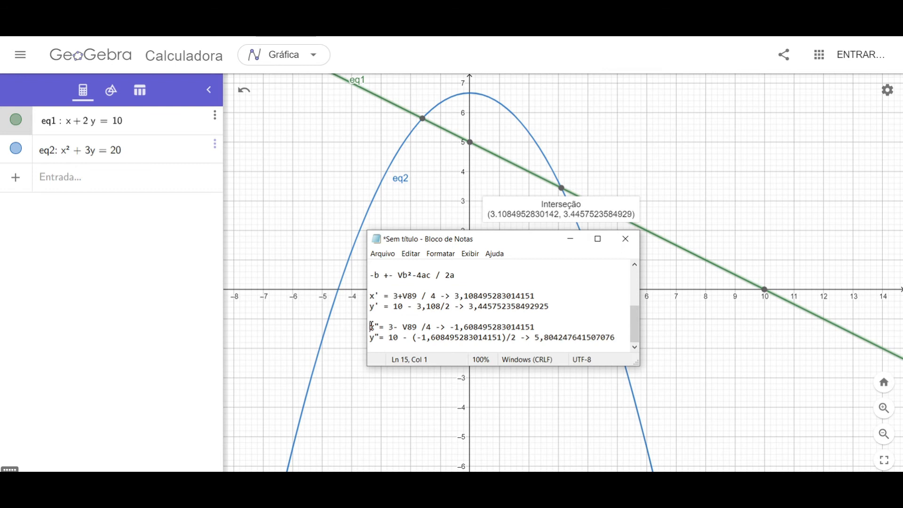
drag(371, 325, 619, 337)
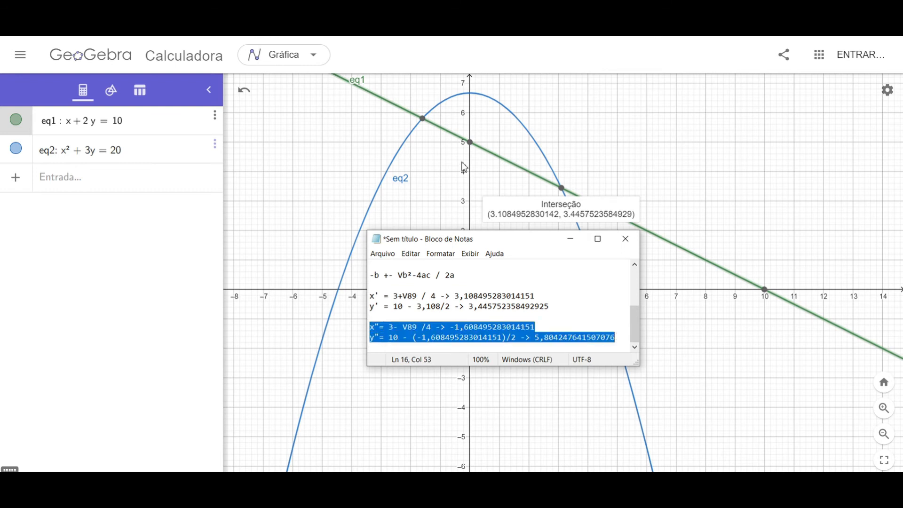
click(422, 119)
key(alt+Tab)
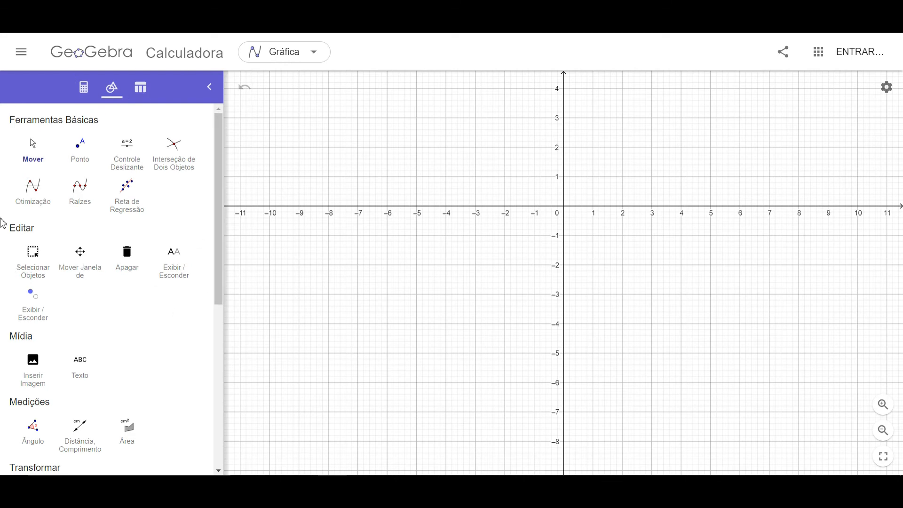
Look through the graphing calculator's tool categories from Editar down to Círculos.
scroll(192, 238, down, 2)
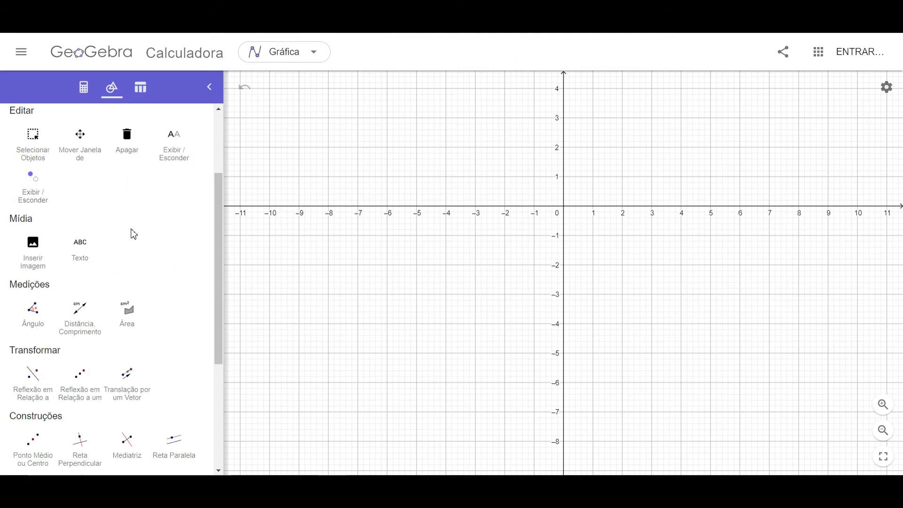
scroll(97, 262, down, 1)
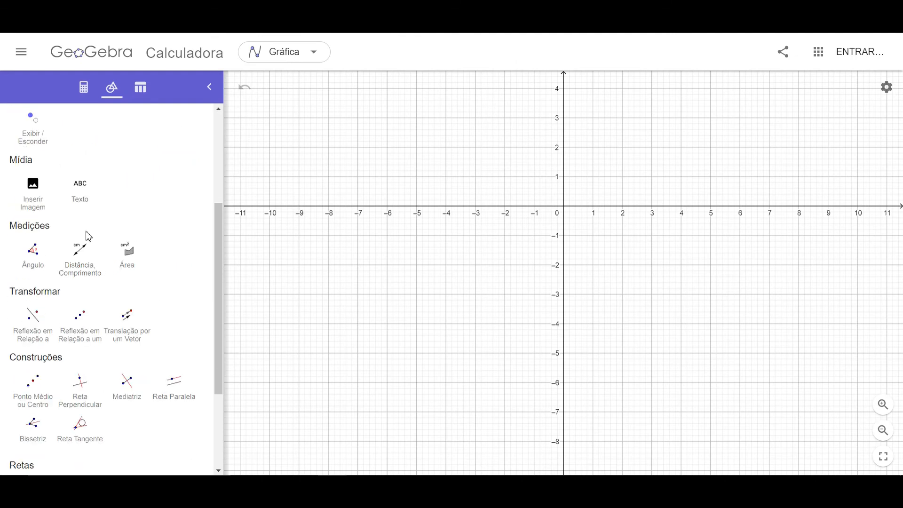
scroll(140, 258, down, 2)
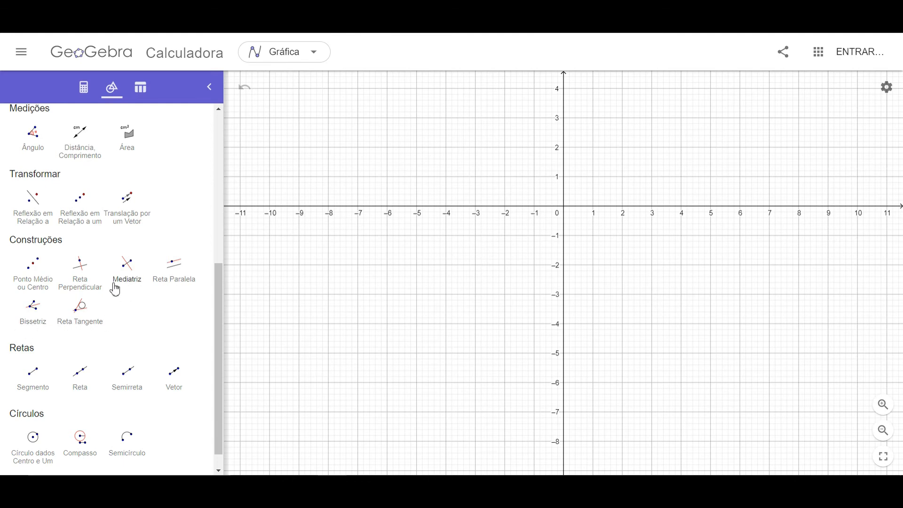
scroll(117, 282, down, 1)
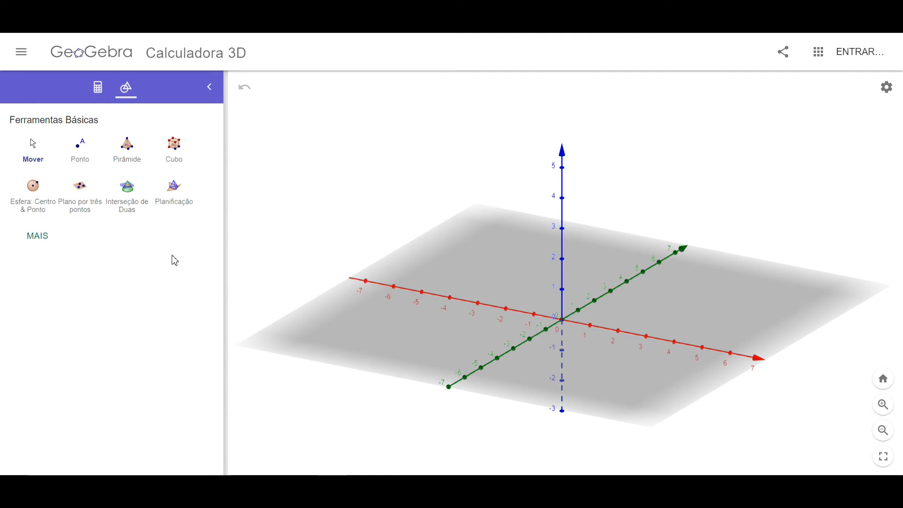
Build a cube with a 3-unit edge starting at the origin along the red axis of the 3D view.
key(ctrl+z)
click(174, 149)
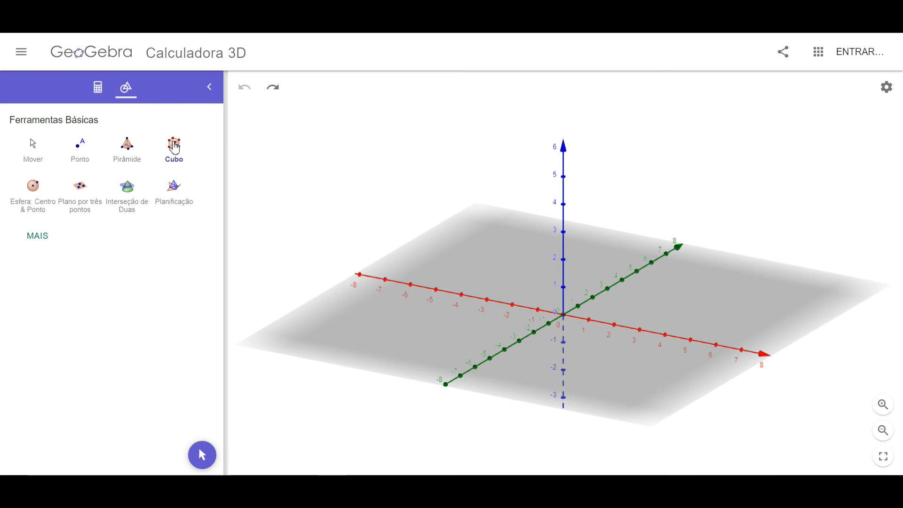
click(175, 149)
click(641, 330)
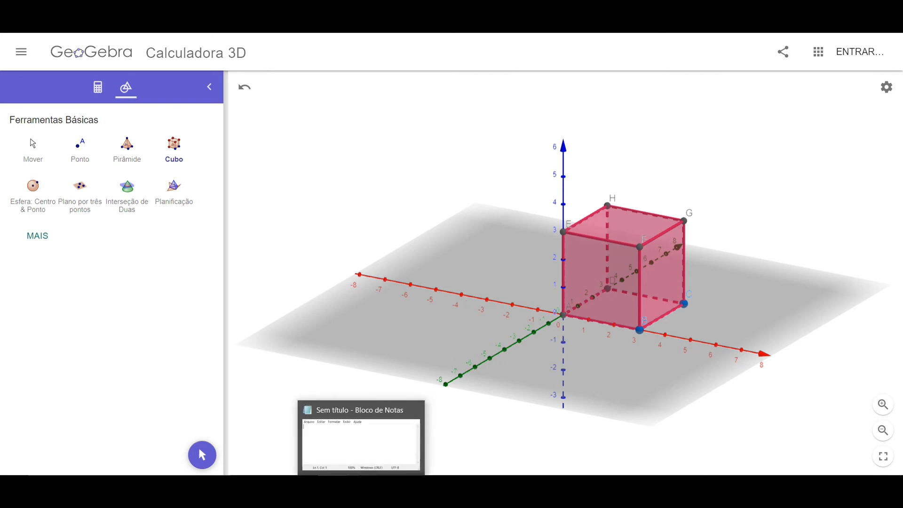
Write the cube's volume calculation in Bloco de Notas with the lines "V= a³", "V = 3³" and the result, then return to GeoGebra.
click(362, 489)
text(v)
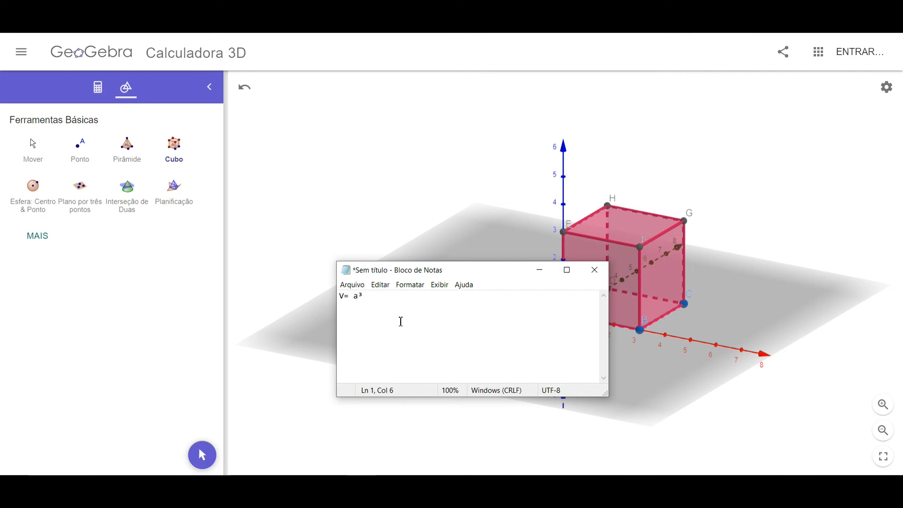
click(539, 270)
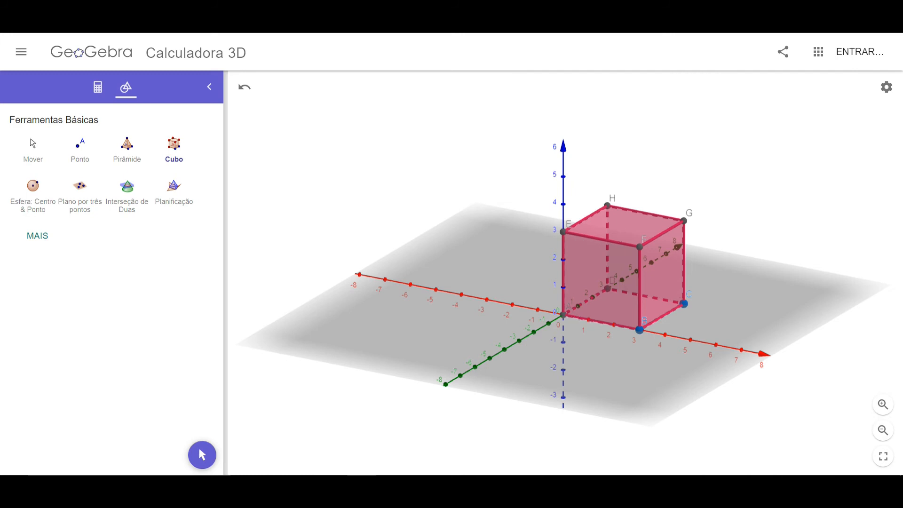
click(360, 486)
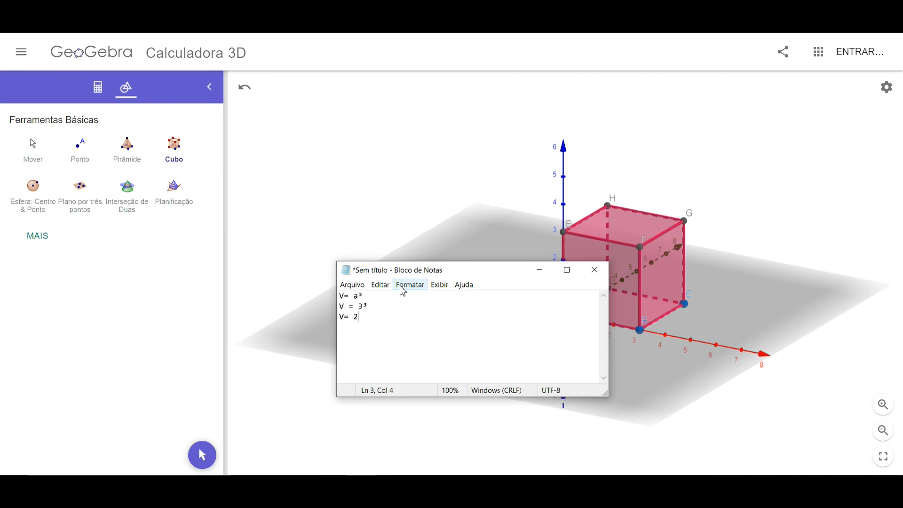
click(388, 206)
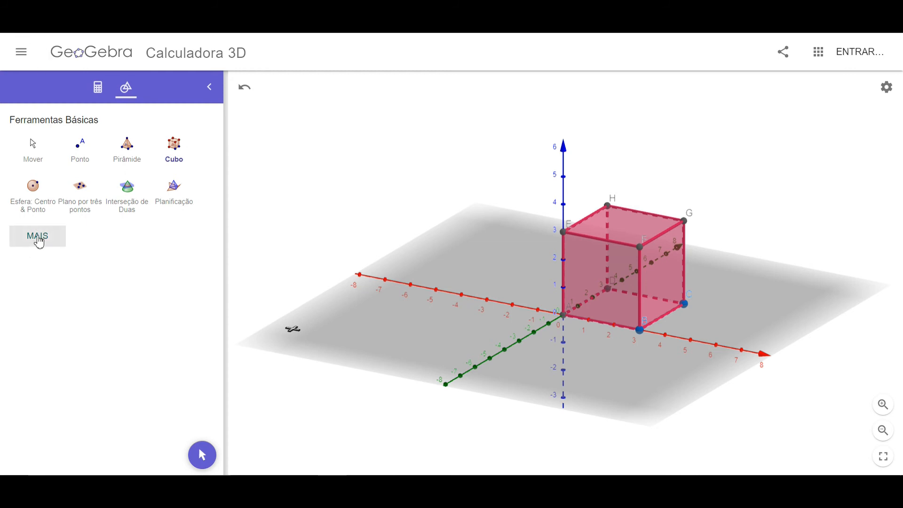
Measure the volume of the 3-unit cube with the Volume tool.
click(39, 241)
scroll(123, 256, down, 8)
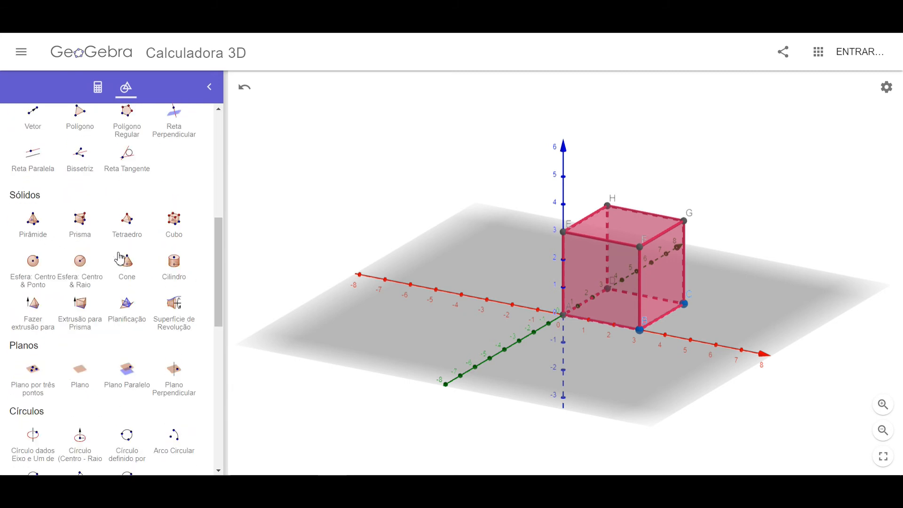
scroll(120, 258, down, 10)
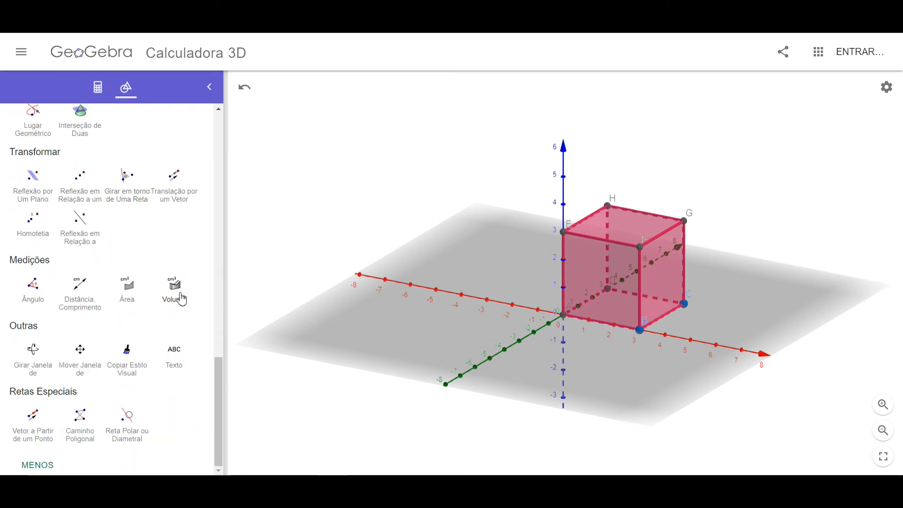
click(177, 287)
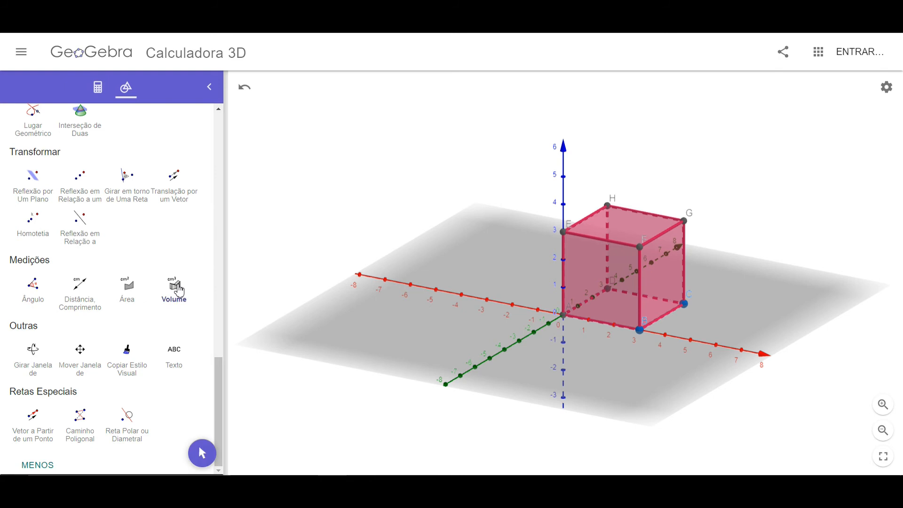
click(615, 296)
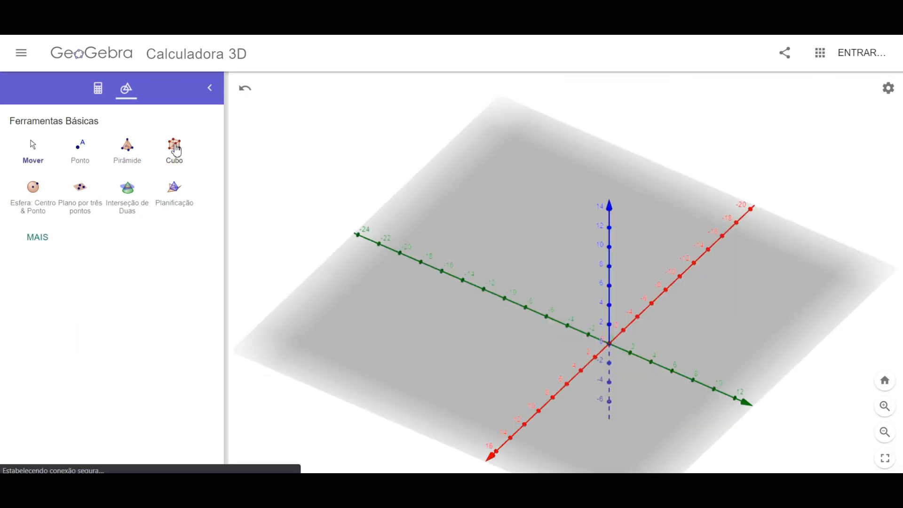
Build a cube with a 12-unit edge from the origin along the positive green axis and measure its volume.
click(175, 148)
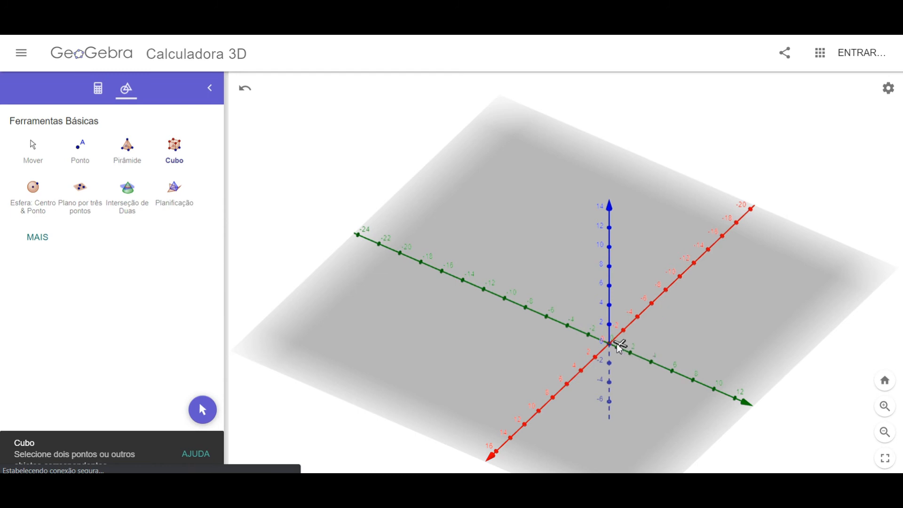
click(736, 403)
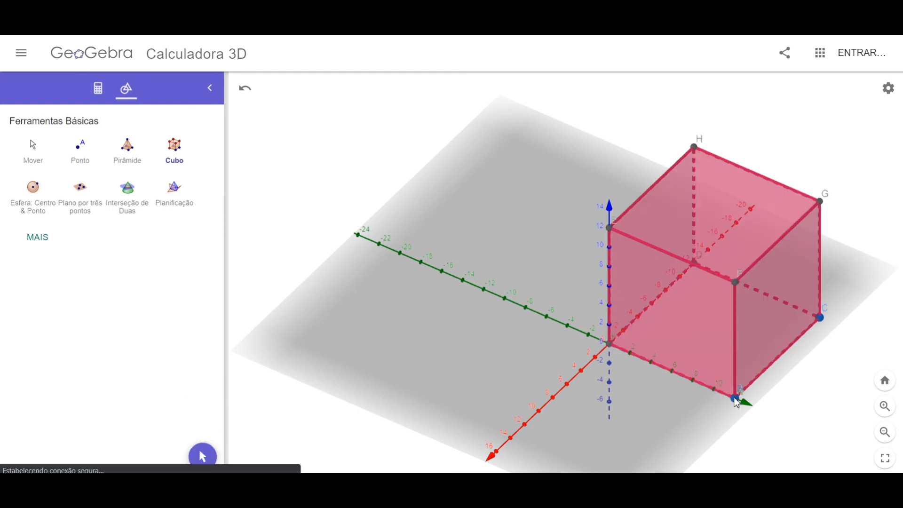
click(41, 239)
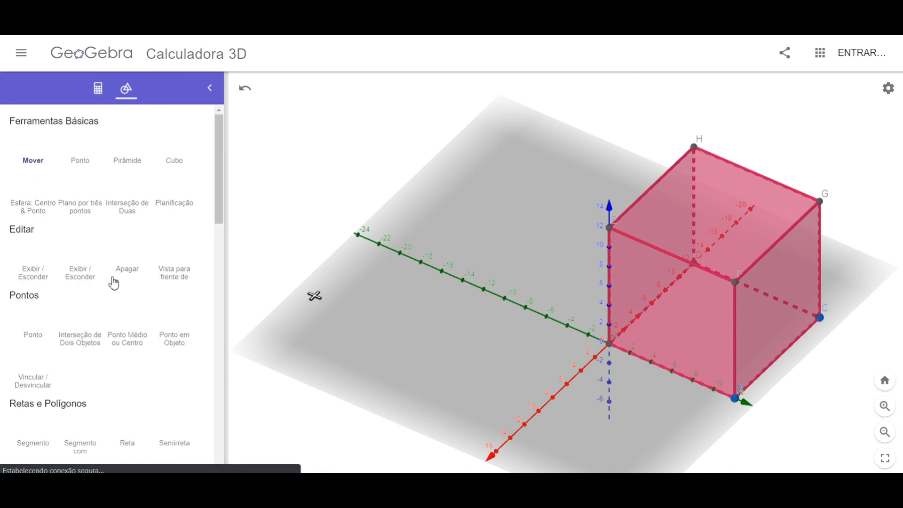
scroll(129, 328, down, 15)
scroll(169, 310, down, 9)
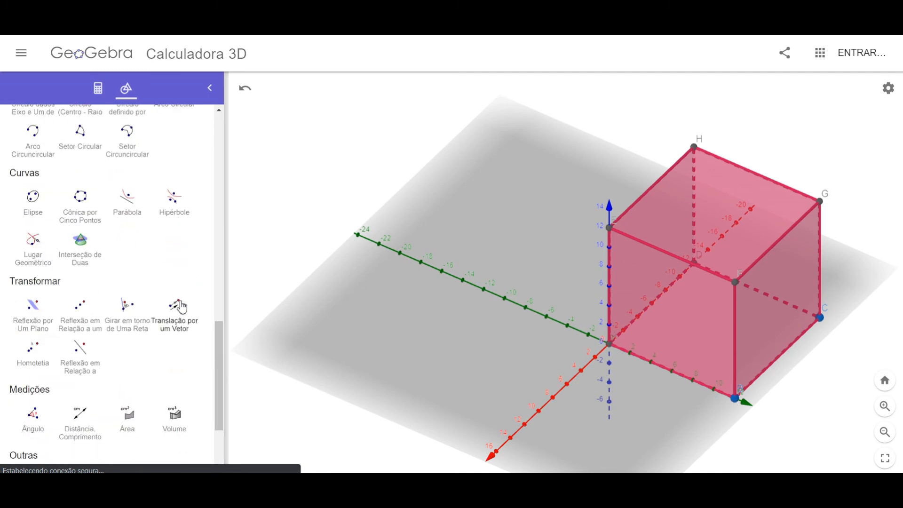
click(179, 295)
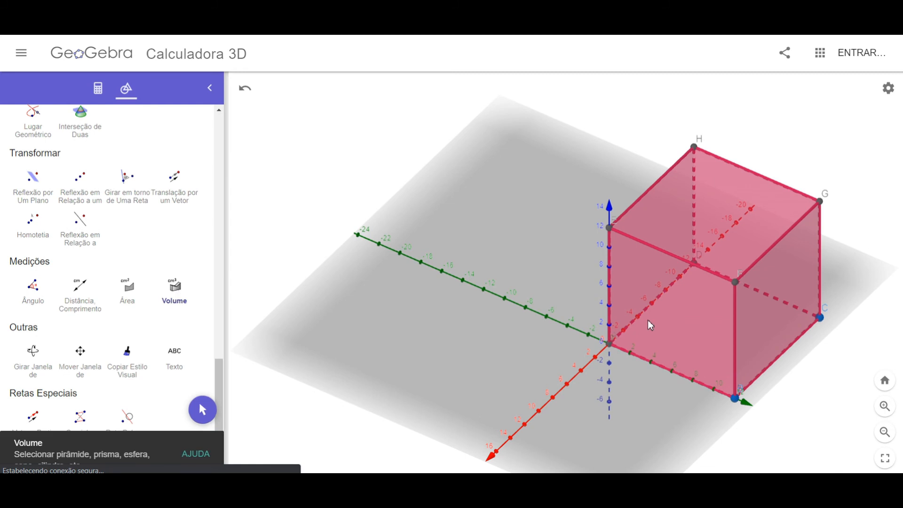
click(695, 314)
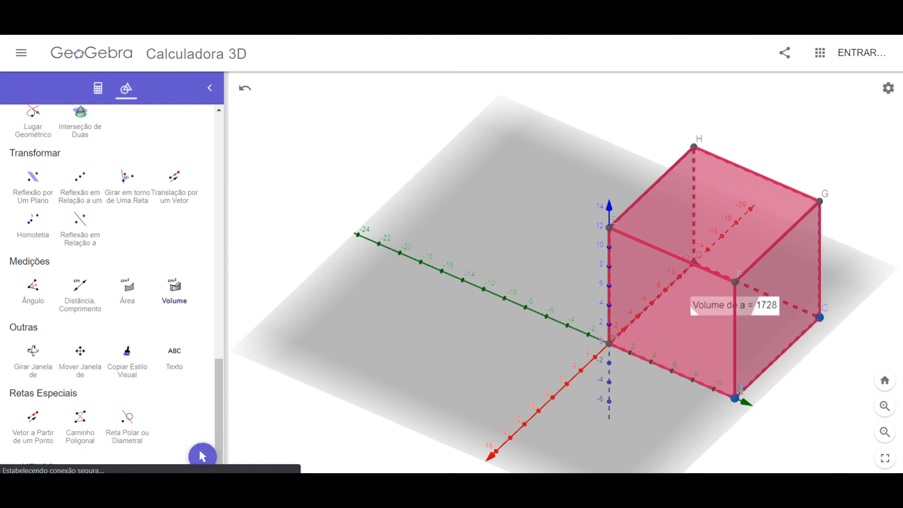
Record "v1 = 1728" in Bloco de Notas and return to the 3D view.
text(v1 = 1728)
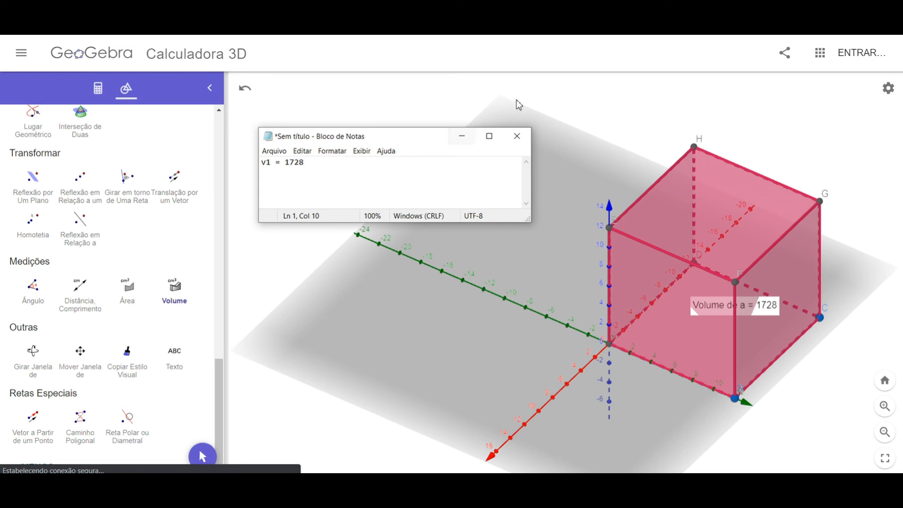
click(462, 136)
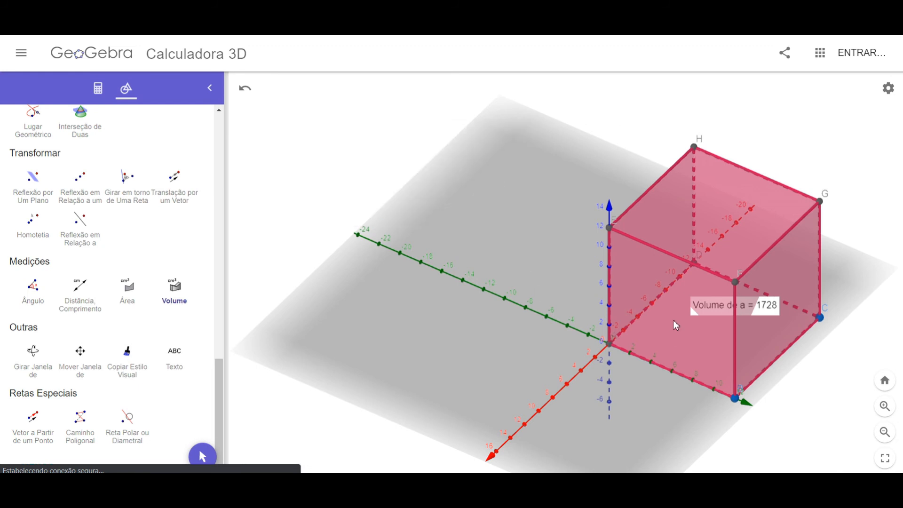
Undo the 12-unit cube and build one with an 8-unit edge from the origin along the positive green axis.
key(ctrl+z)
scroll(159, 203, up, 7)
scroll(159, 203, up, 5)
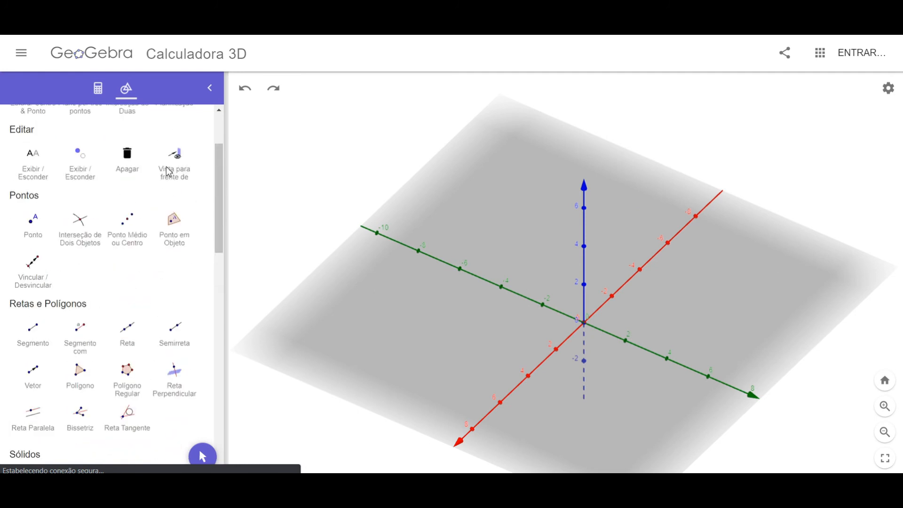
click(184, 163)
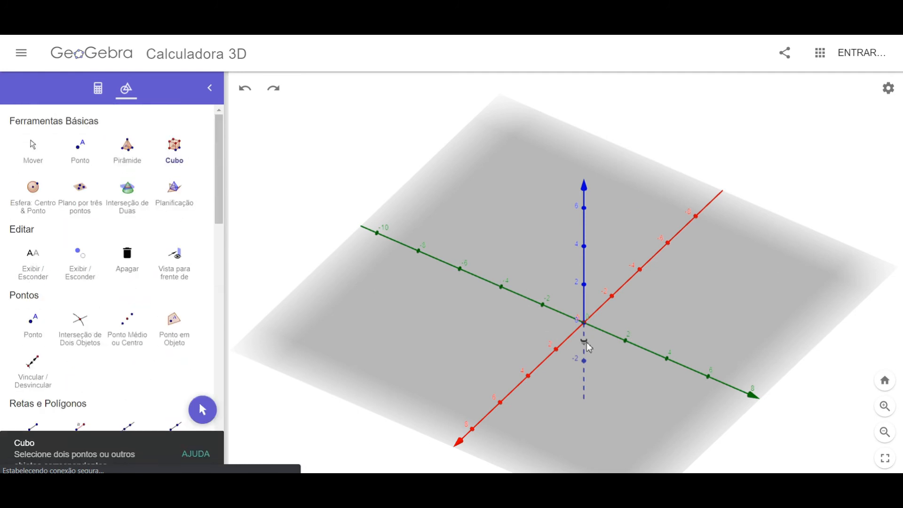
scroll(633, 368, down, 1)
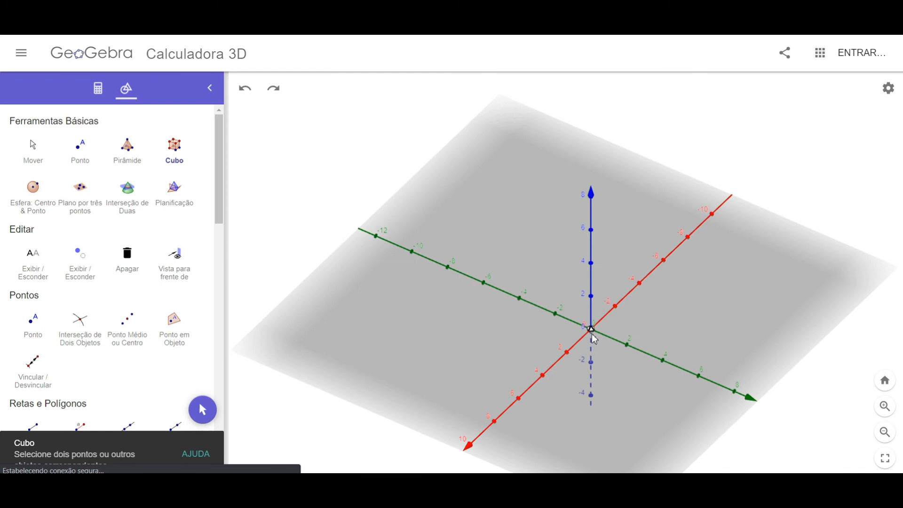
click(735, 392)
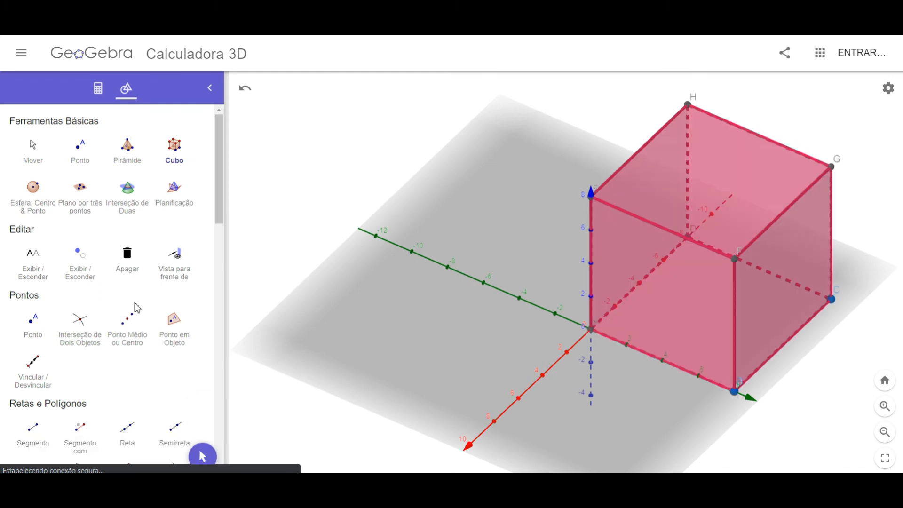
Measure the volume of the 8-unit cube with the Volume tool.
scroll(137, 307, down, 10)
click(174, 307)
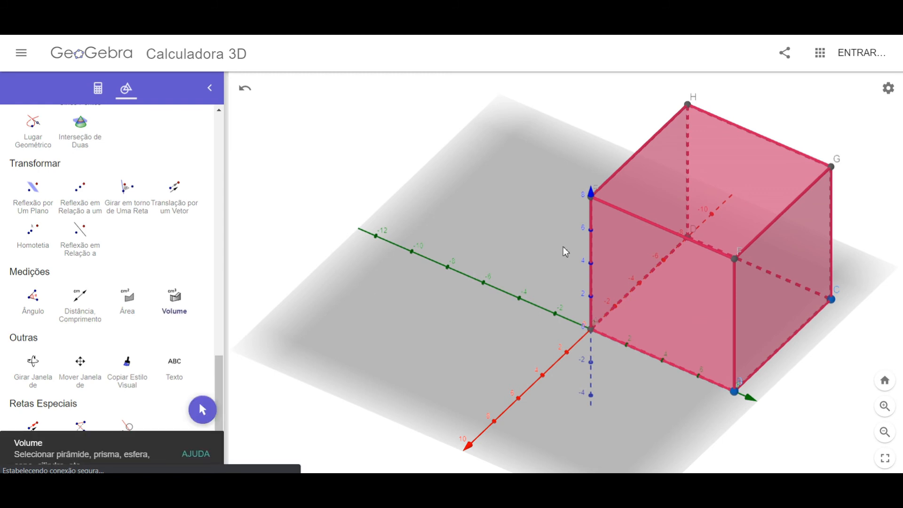
click(682, 294)
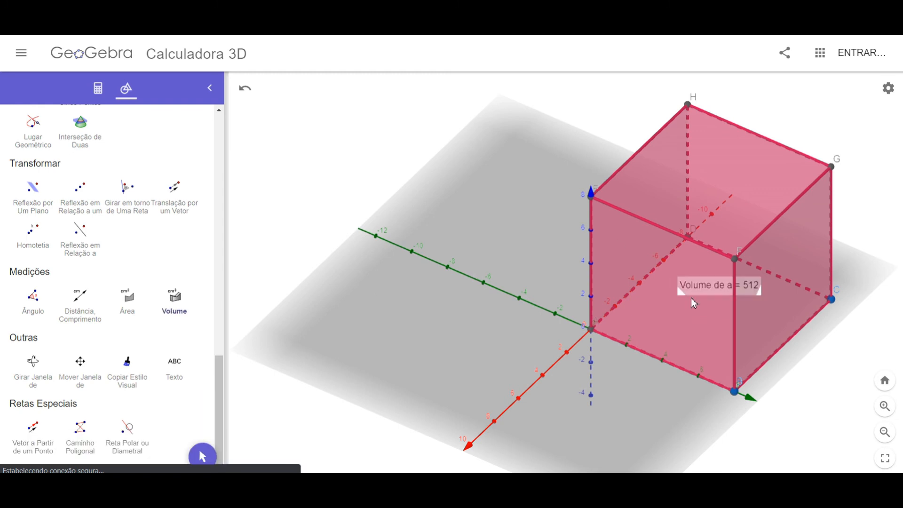
Add "v2 =512" and the wood volume subtraction "Vm = V1 - V2" to the notes in Bloco de Notas.
click(510, 487)
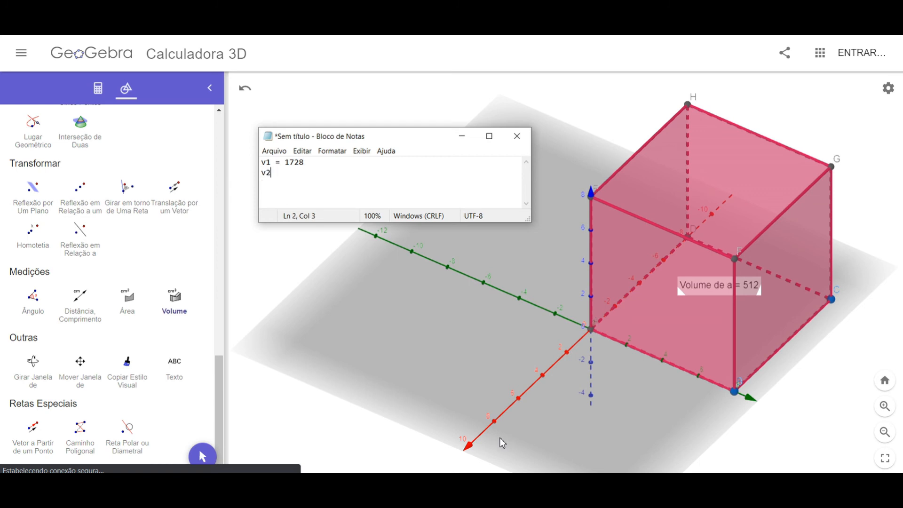
text(v2 =512)
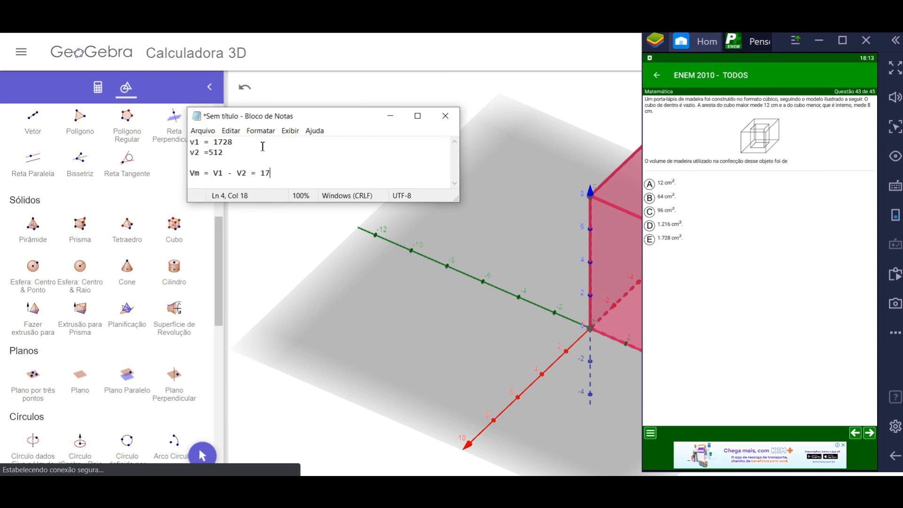
text(8)
Answer ENEM 2010 mathematics question 43 with alternative D, 1.216.
click(656, 227)
click(654, 227)
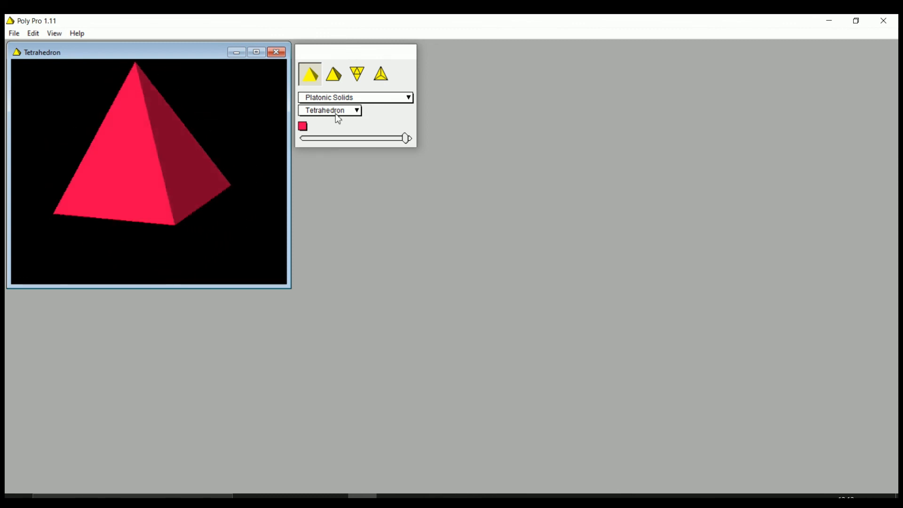
In Poly Pro, view the list of solid categories and try the folding control on the Platonic tetrahedron.
click(363, 98)
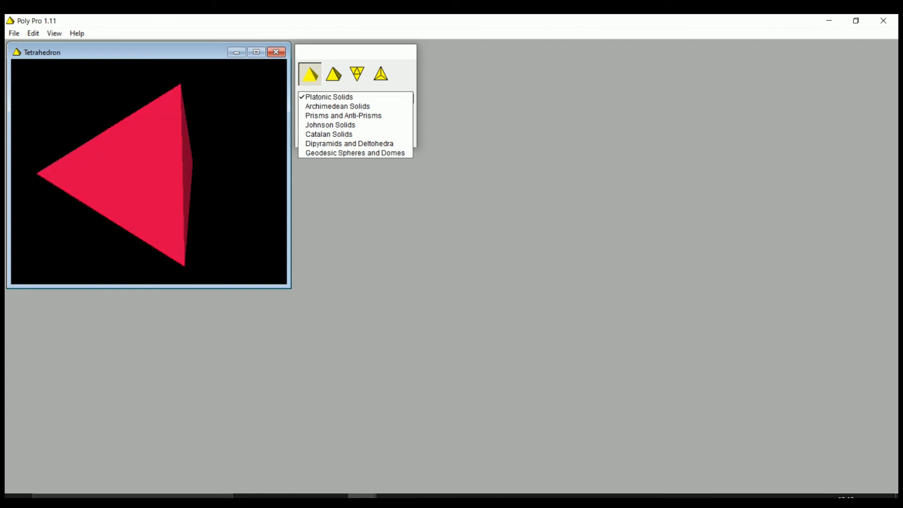
click(449, 496)
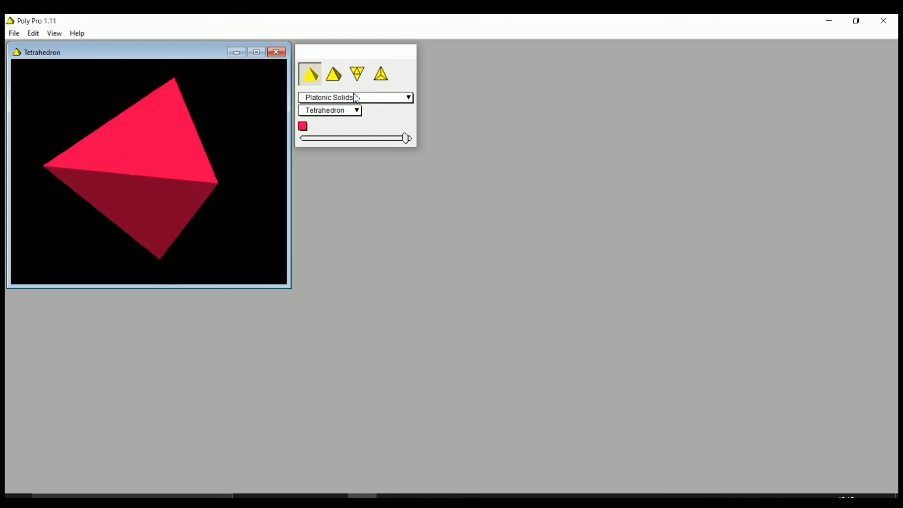
mouse_move(403, 138)
mouse_down()
mouse_move(307, 145)
mouse_move(405, 141)
mouse_up()
Display the Truncated Tetrahedron from the Archimedean Solids and try its folding control.
click(390, 98)
click(388, 106)
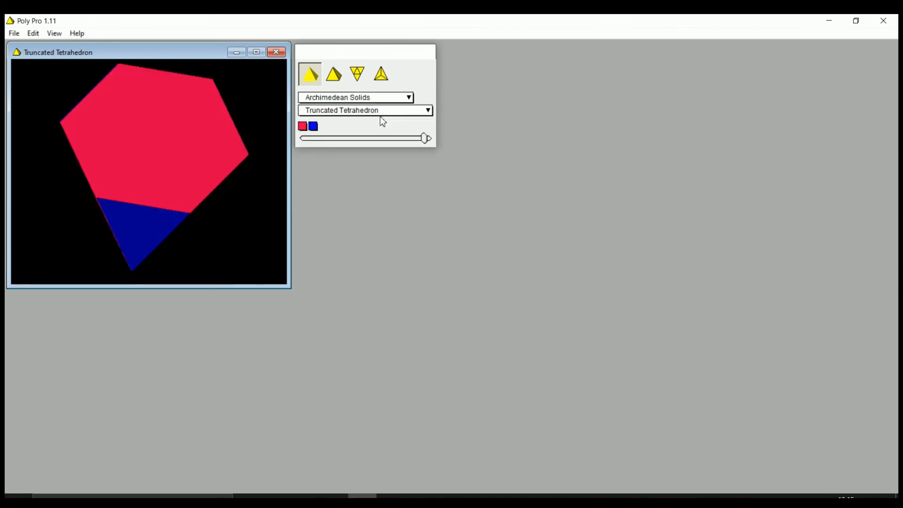
mouse_move(425, 140)
mouse_down()
mouse_move(303, 153)
mouse_move(432, 149)
mouse_up()
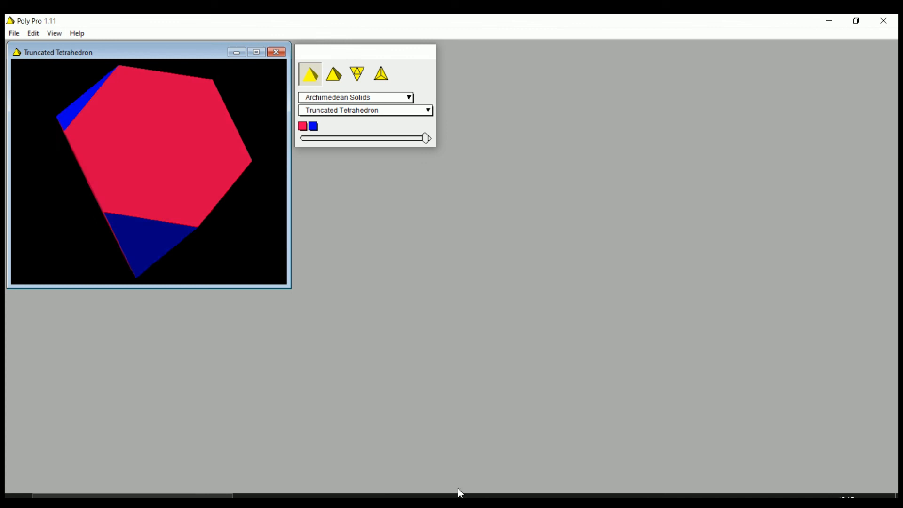
Display the Rhombicuboctahedron from the Archimedean Solids, unfold it towards its flat net and fold it back into the solid.
click(351, 111)
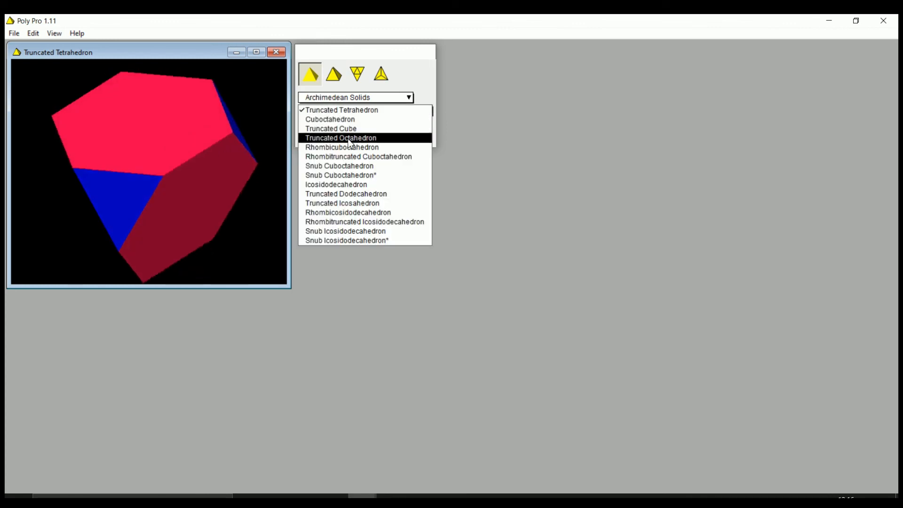
click(346, 147)
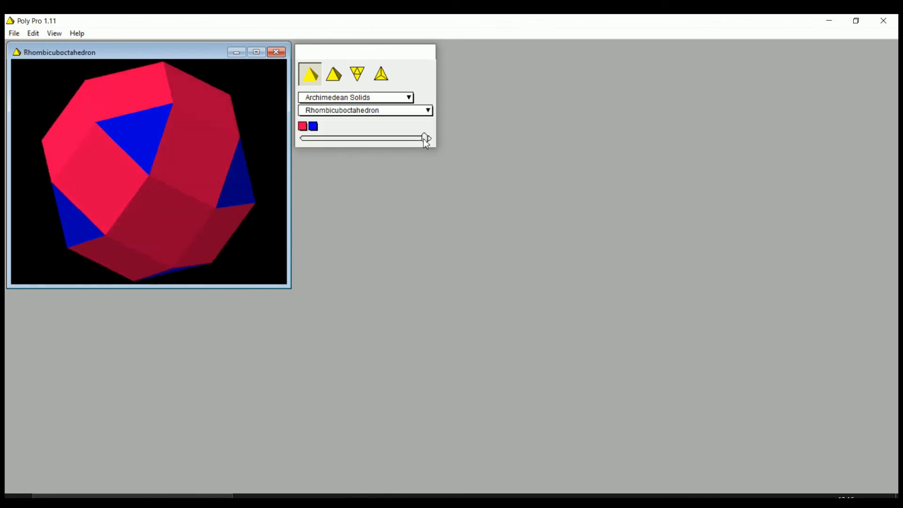
drag(421, 143, 390, 146)
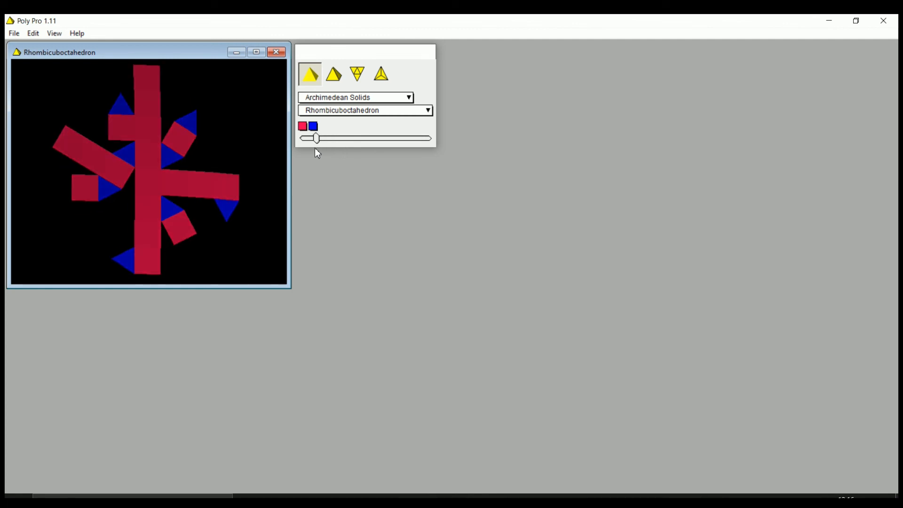
drag(380, 144, 425, 143)
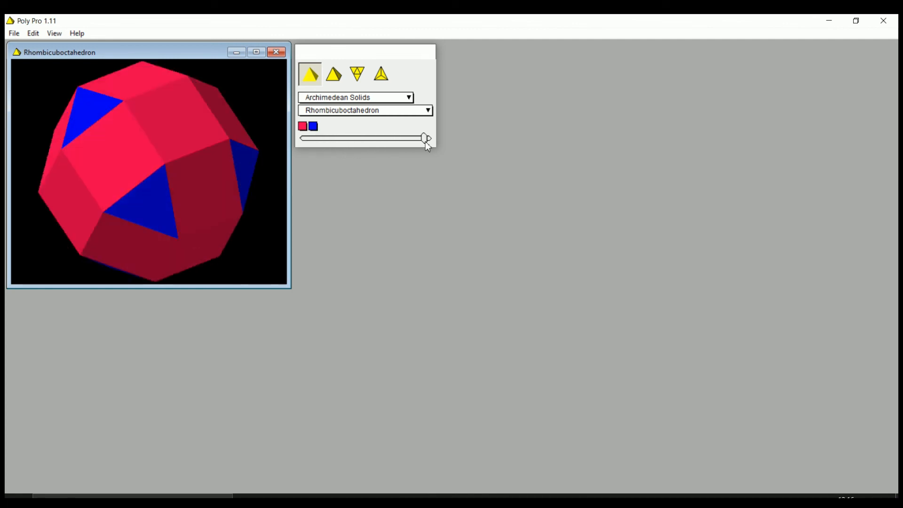
Display the Rhombicosidodecahedron and unfold it completely into its flat net.
click(409, 110)
click(384, 175)
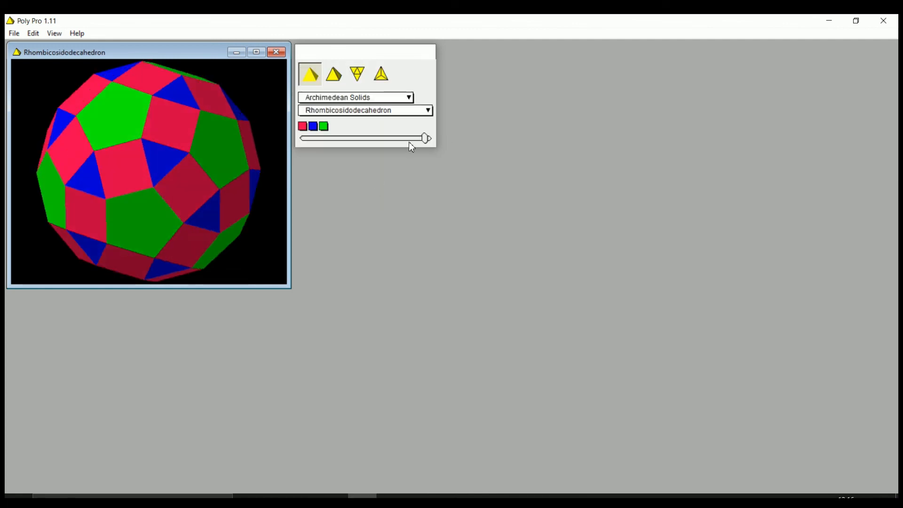
drag(412, 140, 322, 37)
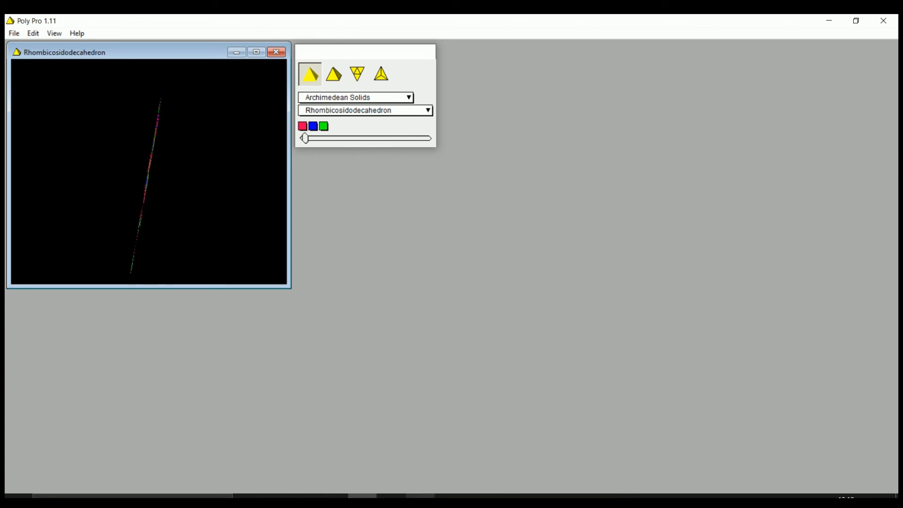
Show the Cuboctahedron as a flat two-dimensional net and enlarge its display window.
click(420, 496)
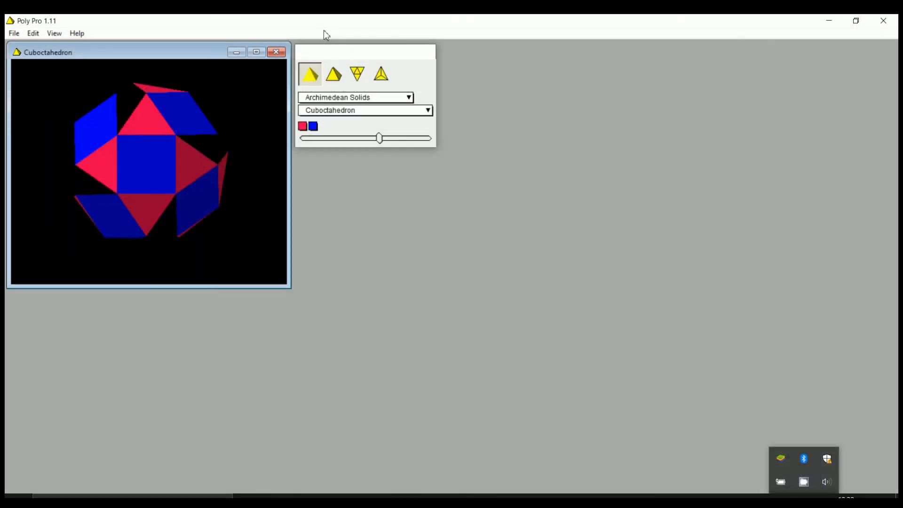
click(357, 74)
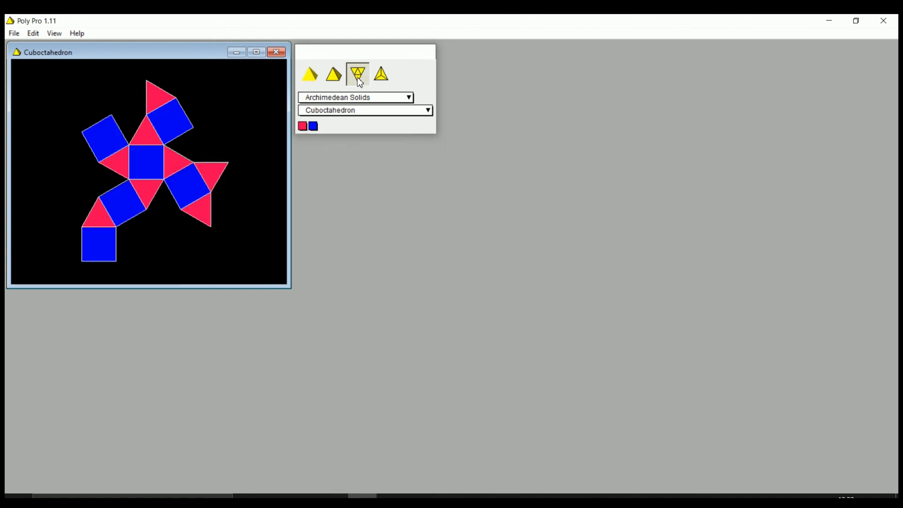
drag(288, 288, 362, 361)
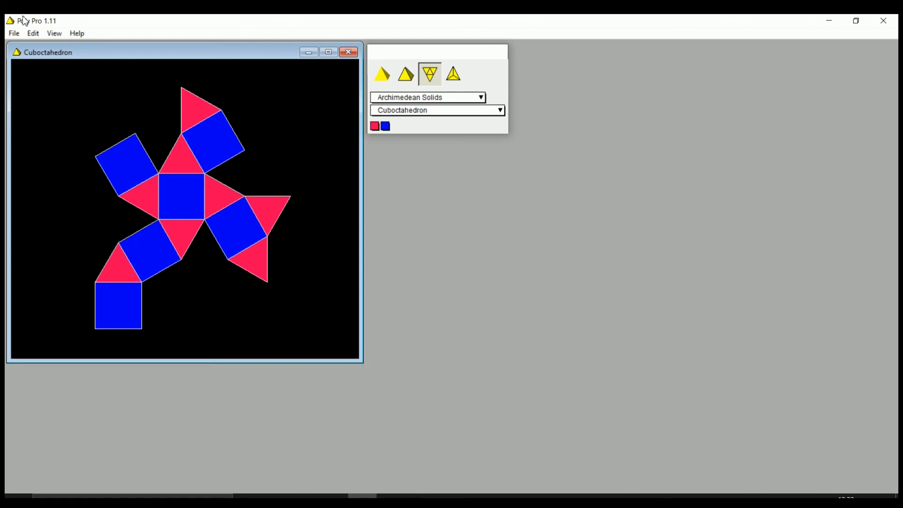
Open the print settings for the Cuboctahedron net and move the dialog clear of the drawing.
click(14, 34)
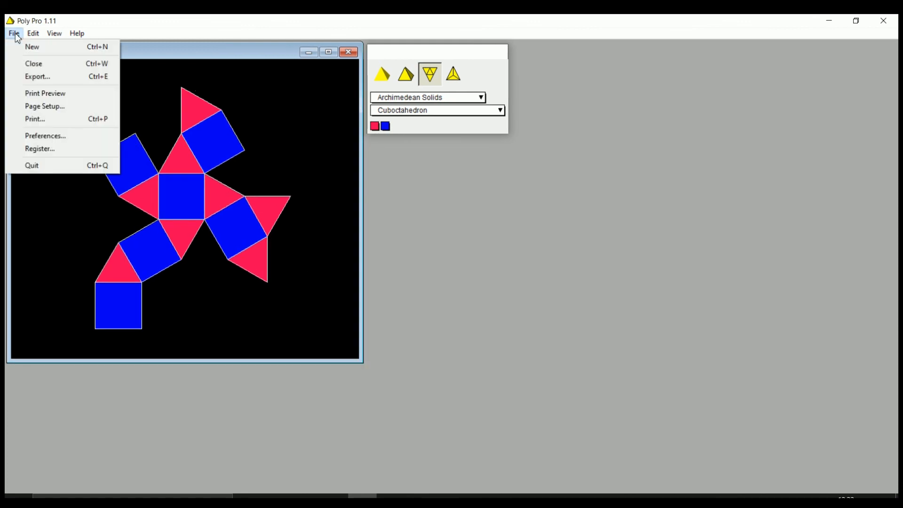
click(76, 120)
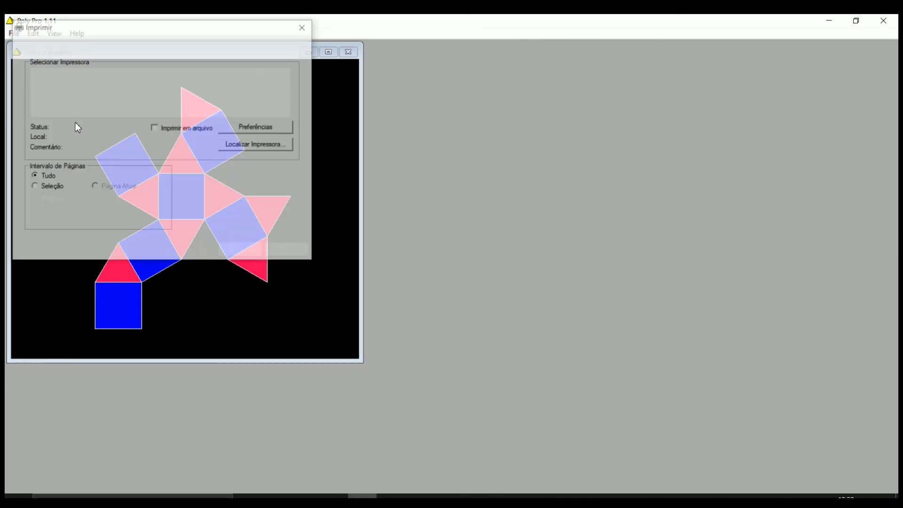
drag(79, 35, 476, 69)
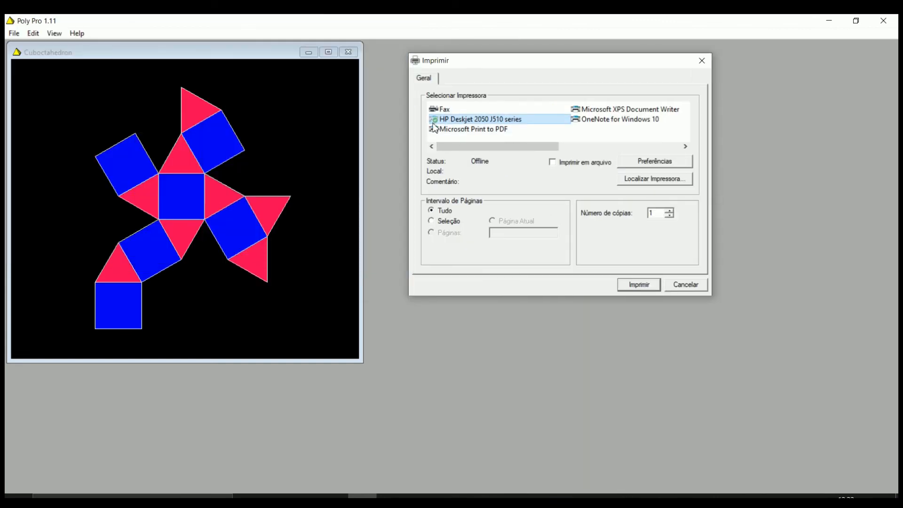